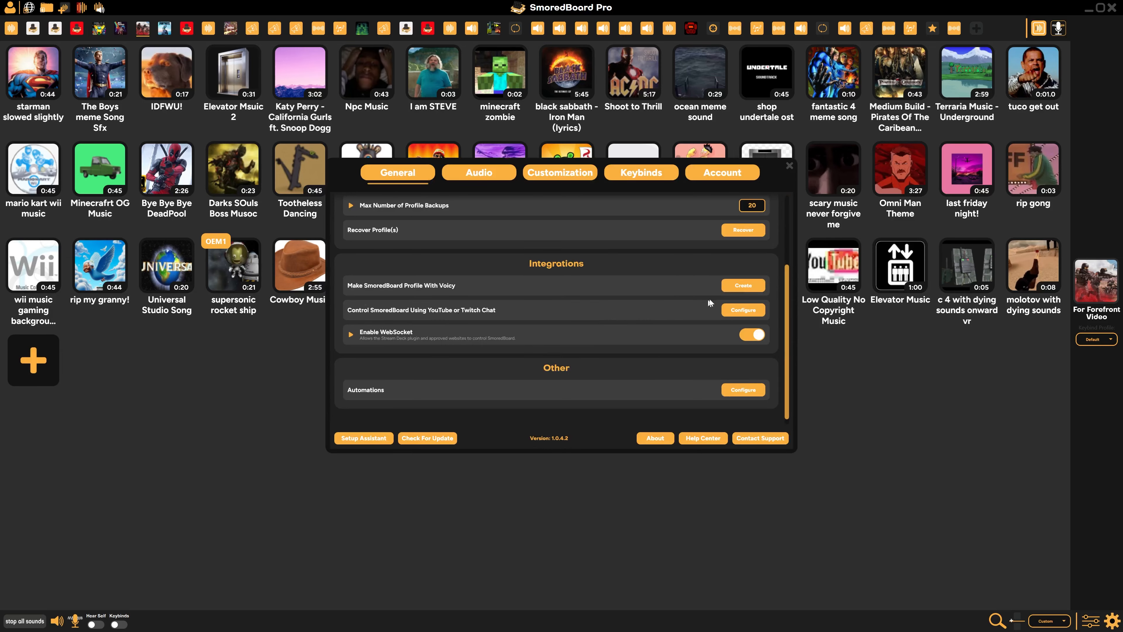
Open the configuration for controlling the soundboard using YouTube or Twitch chat
click(735, 309)
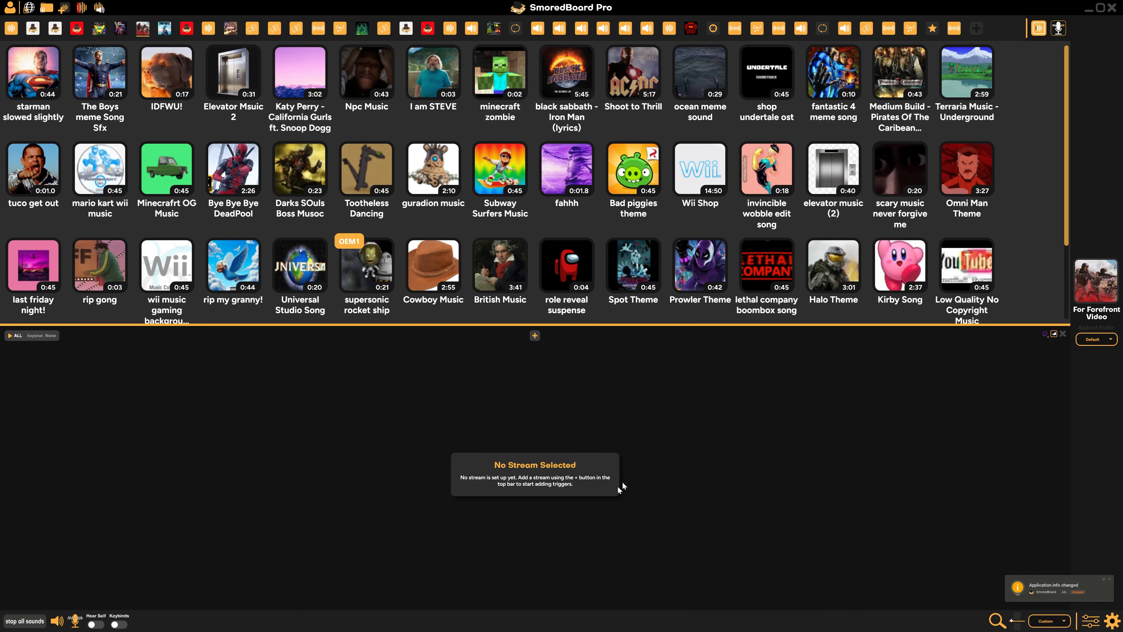
click(534, 335)
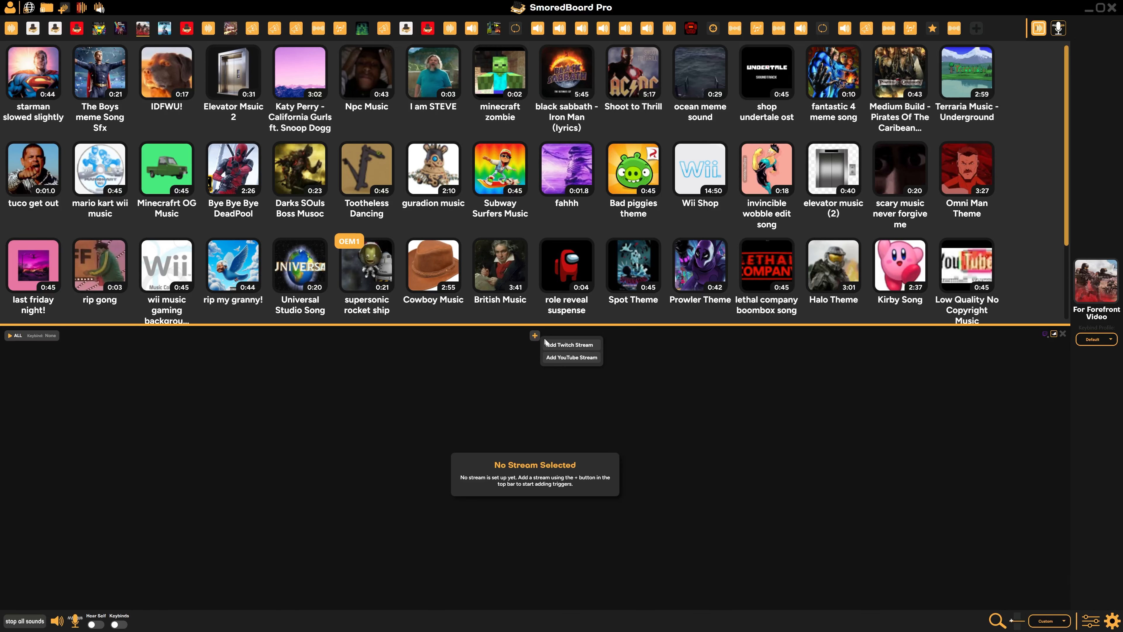
click(562, 357)
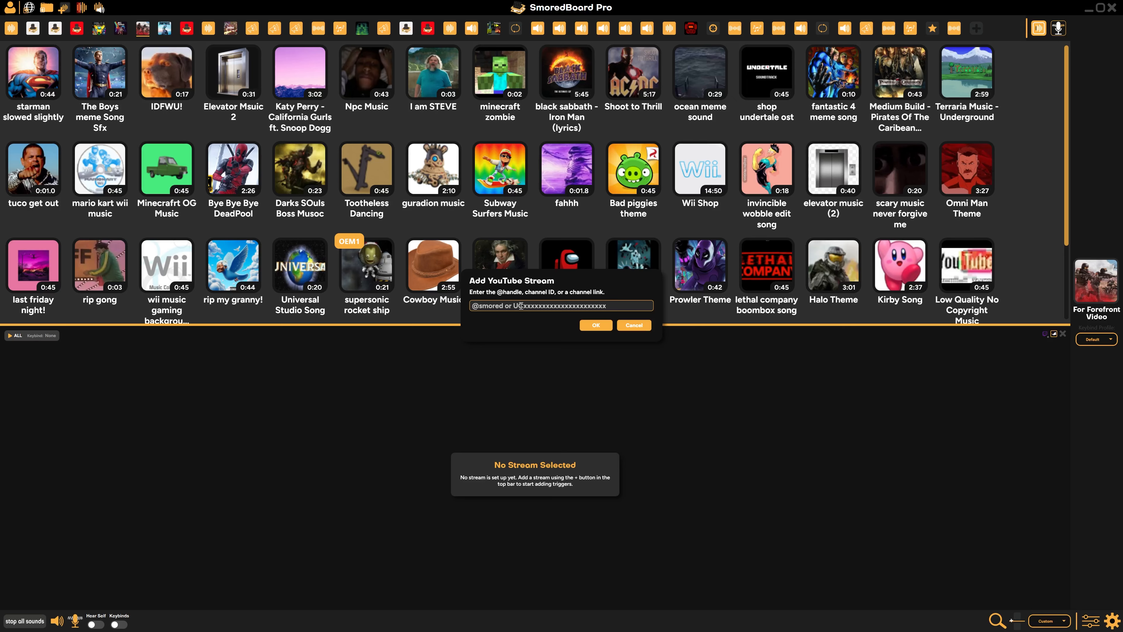
click(634, 325)
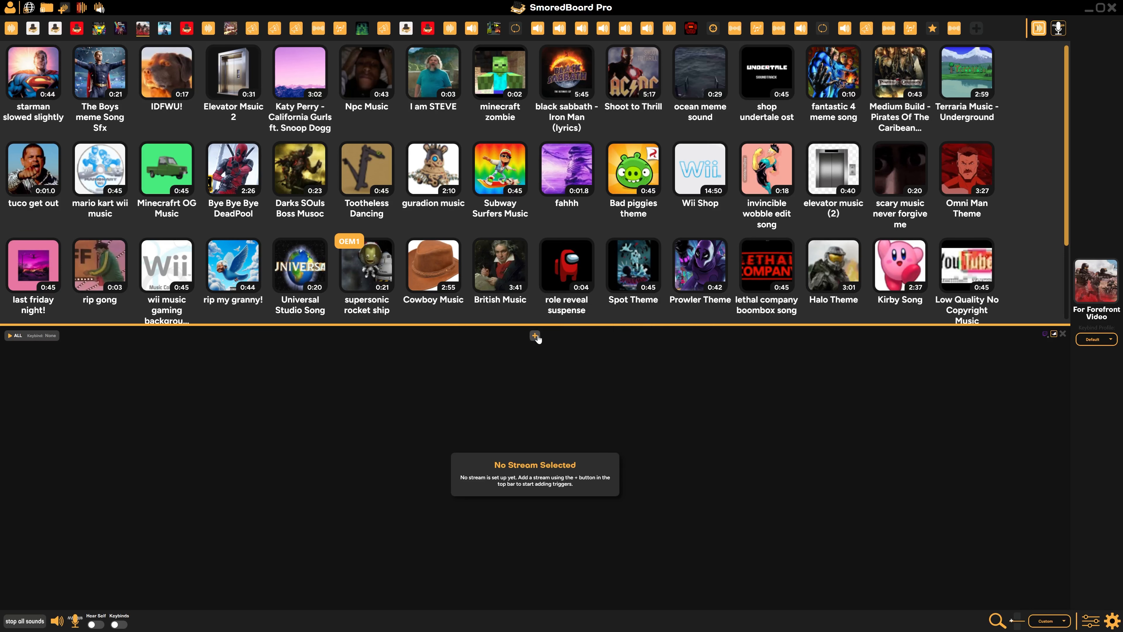
click(535, 335)
click(560, 349)
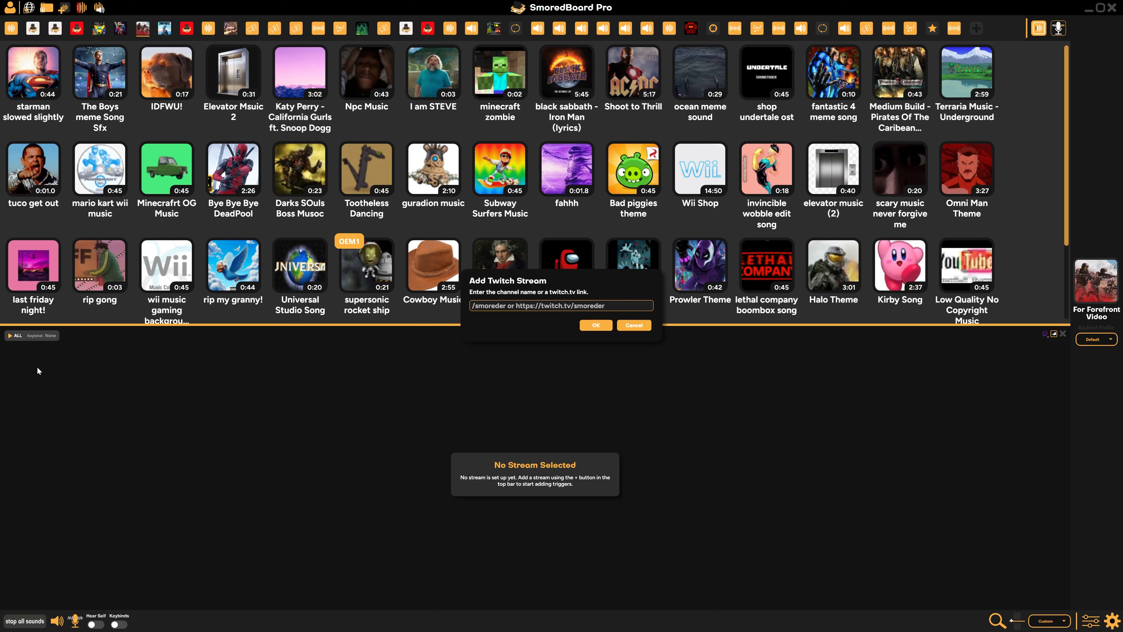
key(alt+Tab)
click(448, 112)
key(ctrl+c)
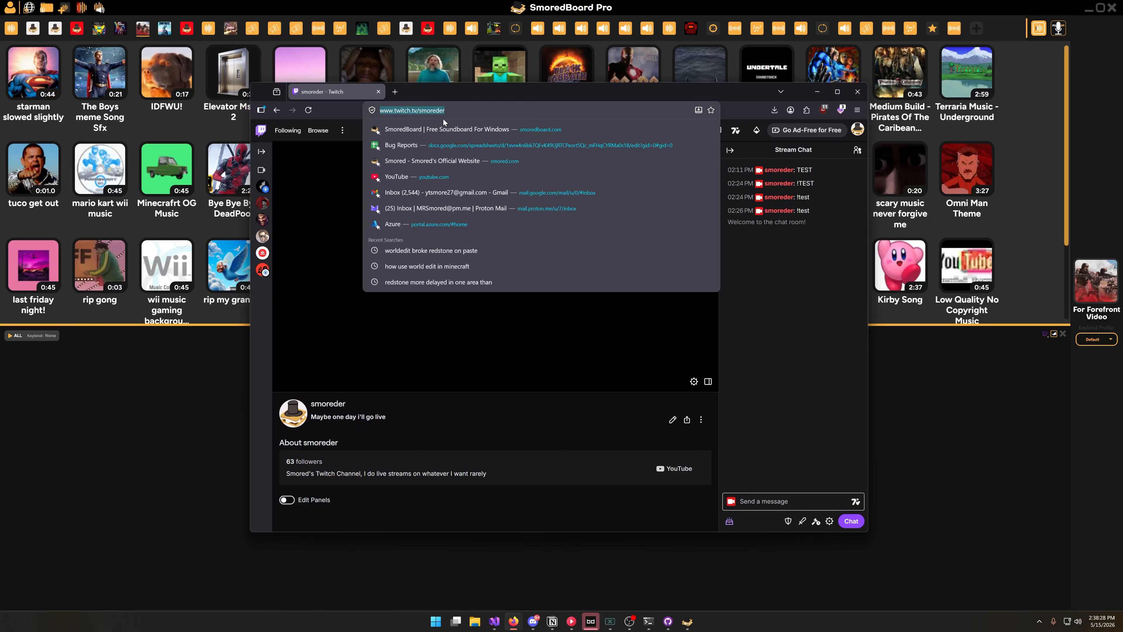
click(821, 90)
click(821, 90)
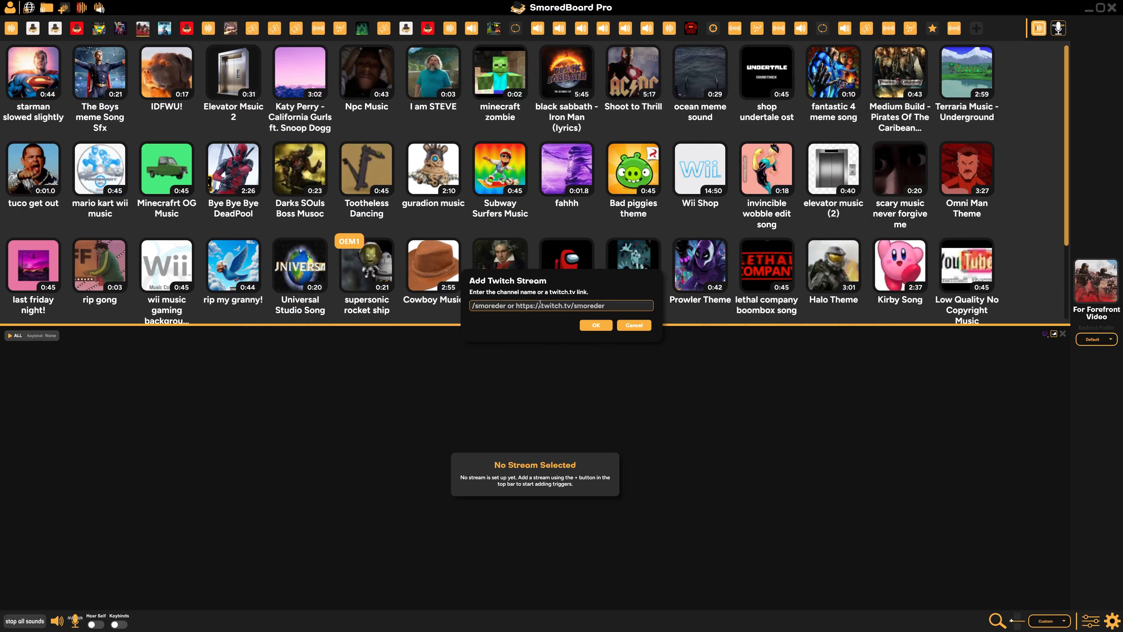
key(ctrl+v)
click(598, 325)
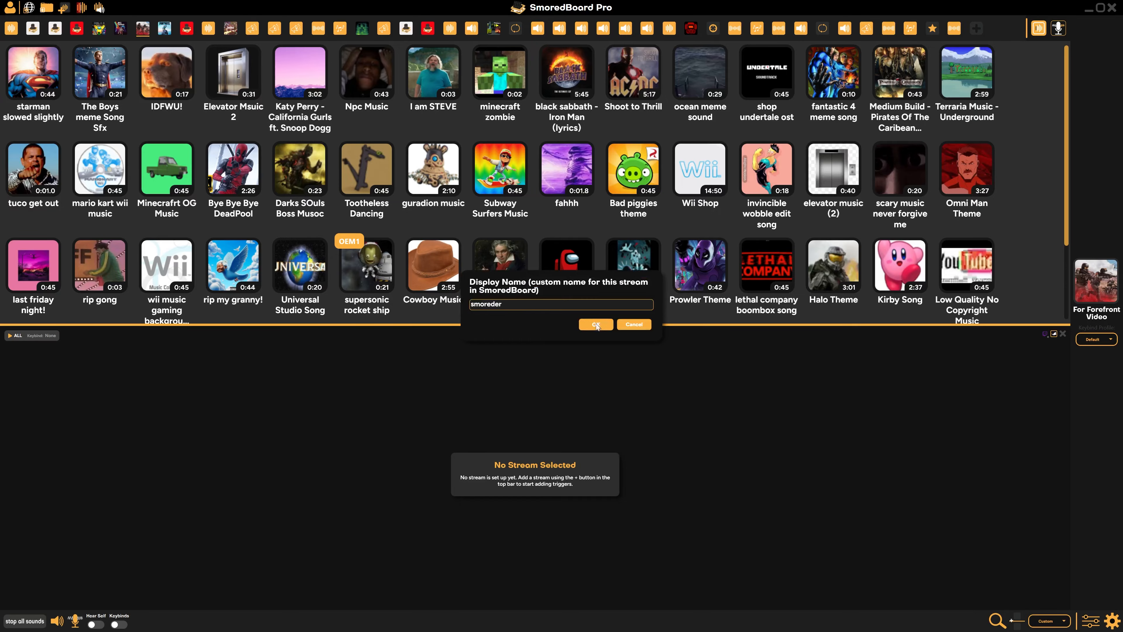
click(597, 326)
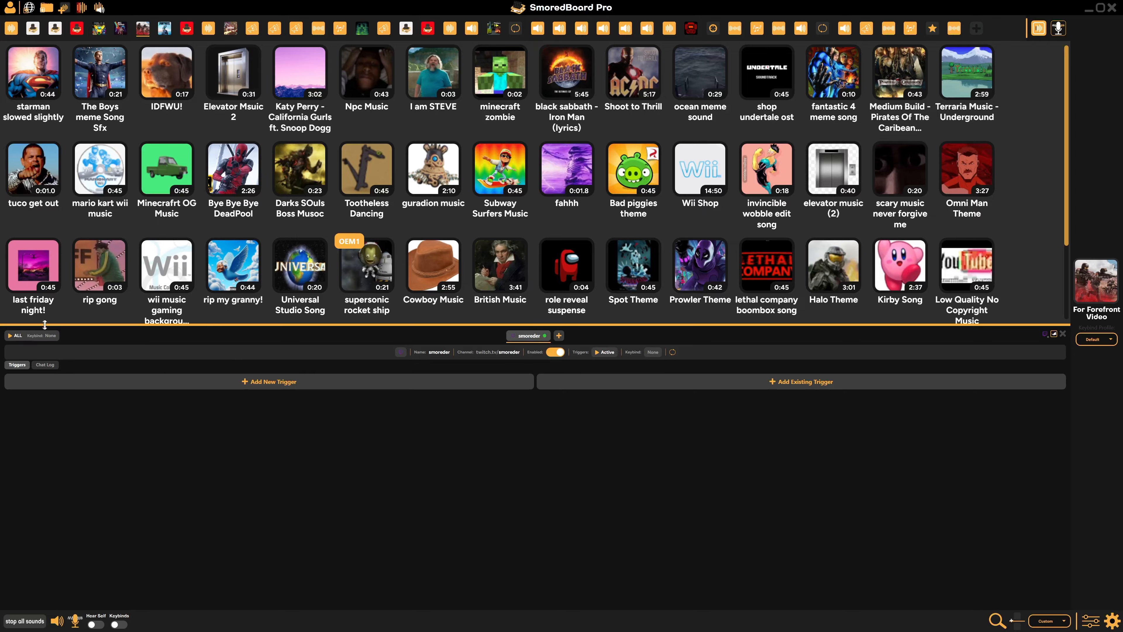
Open the stream's chat log and send the message "hello!" in the Twitch channel's chat in the browser
click(45, 365)
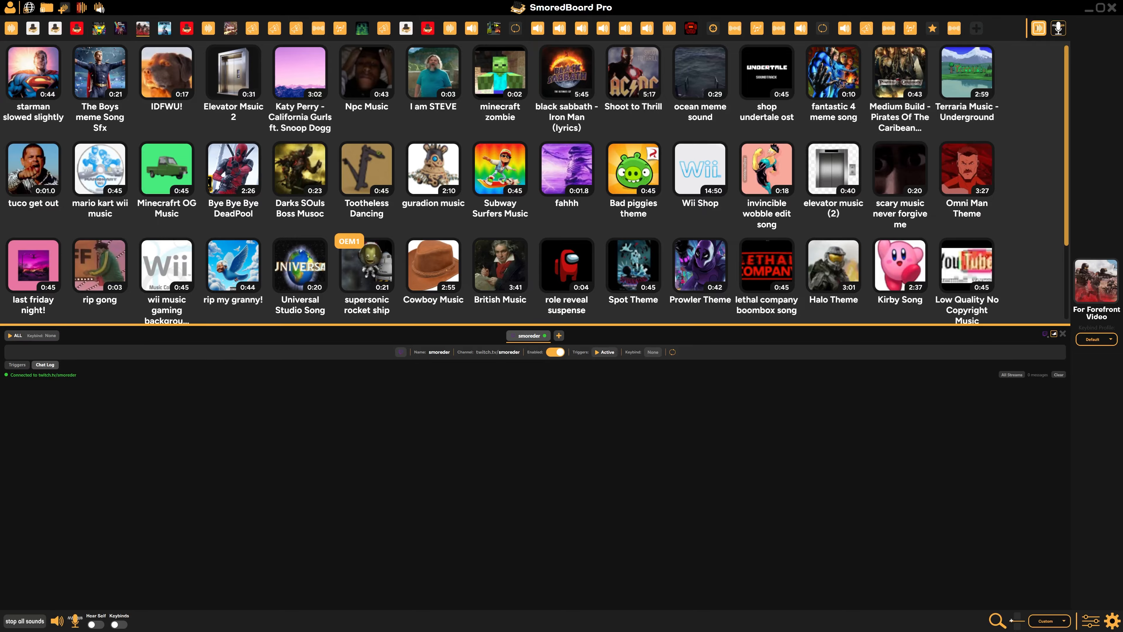
key(alt+Tab)
drag(467, 91, 525, 90)
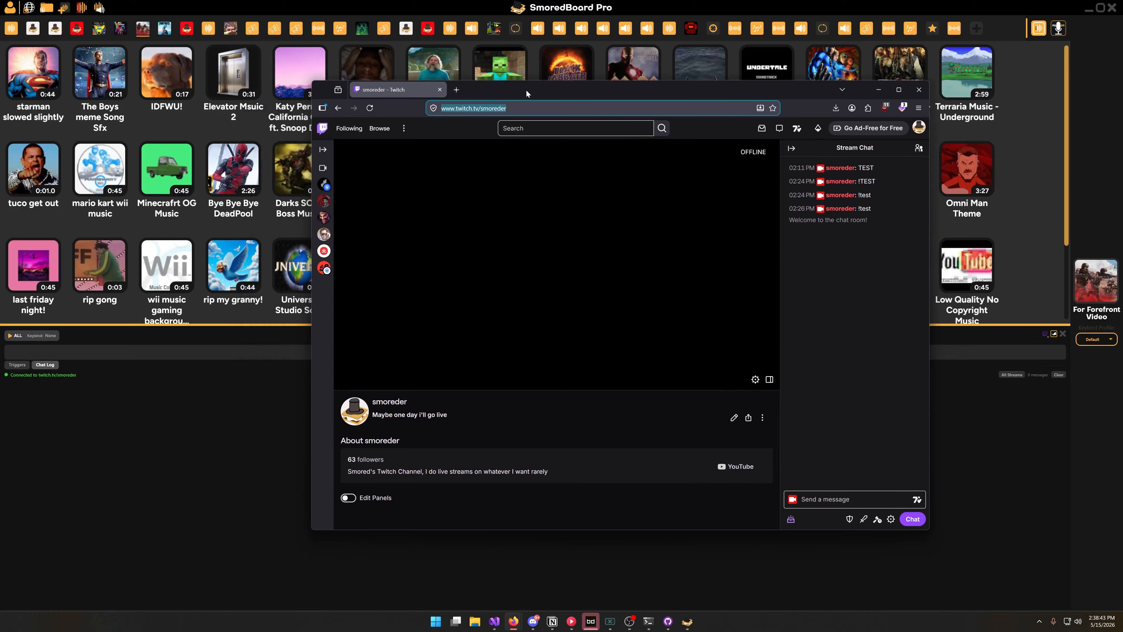
click(864, 490)
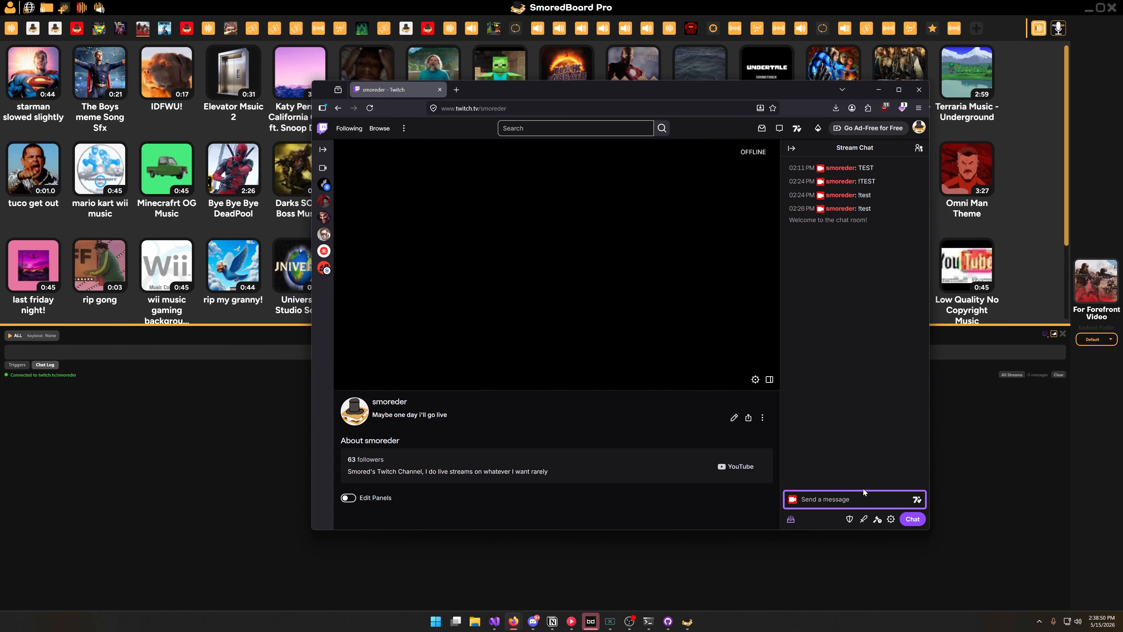
text(hello!)
key(Return)
click(186, 392)
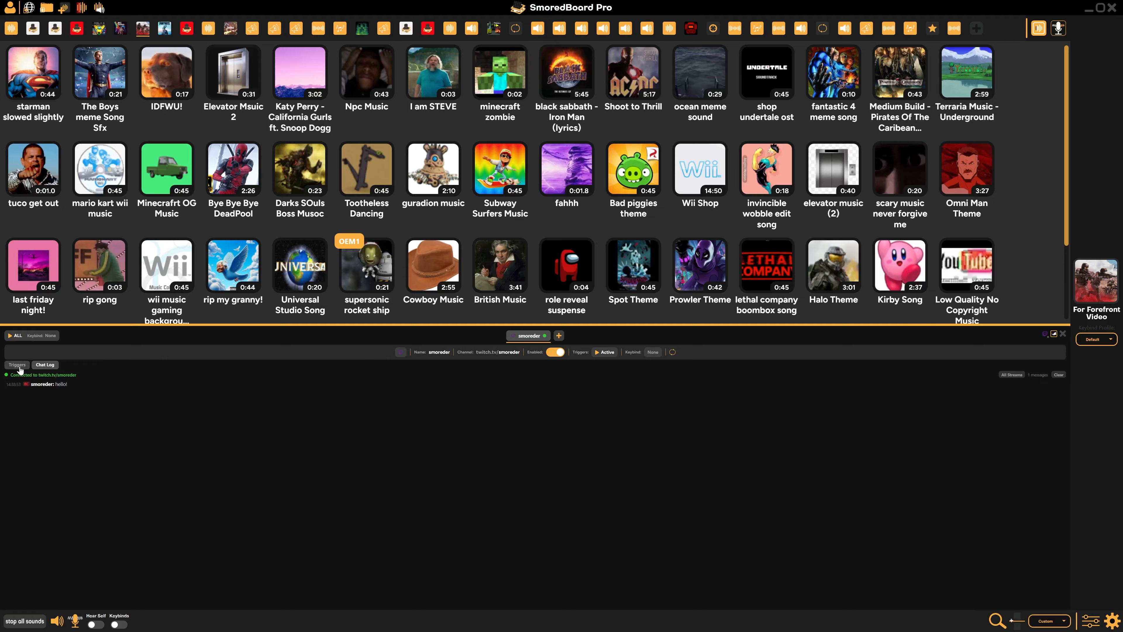
Add a new trigger to the smoreder stream
click(18, 365)
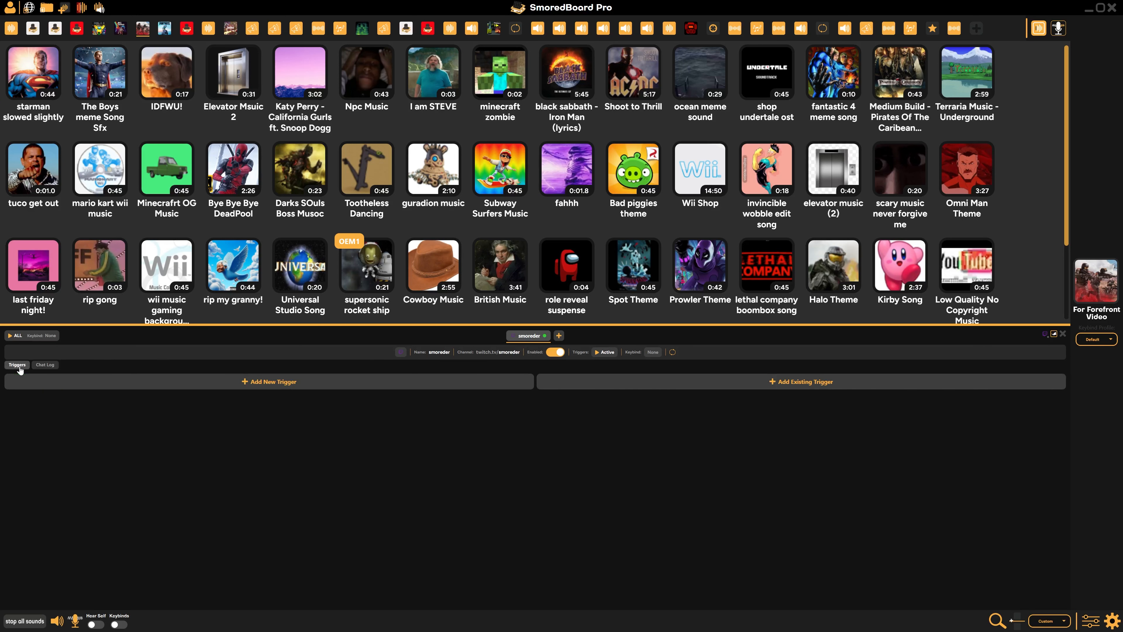
click(261, 387)
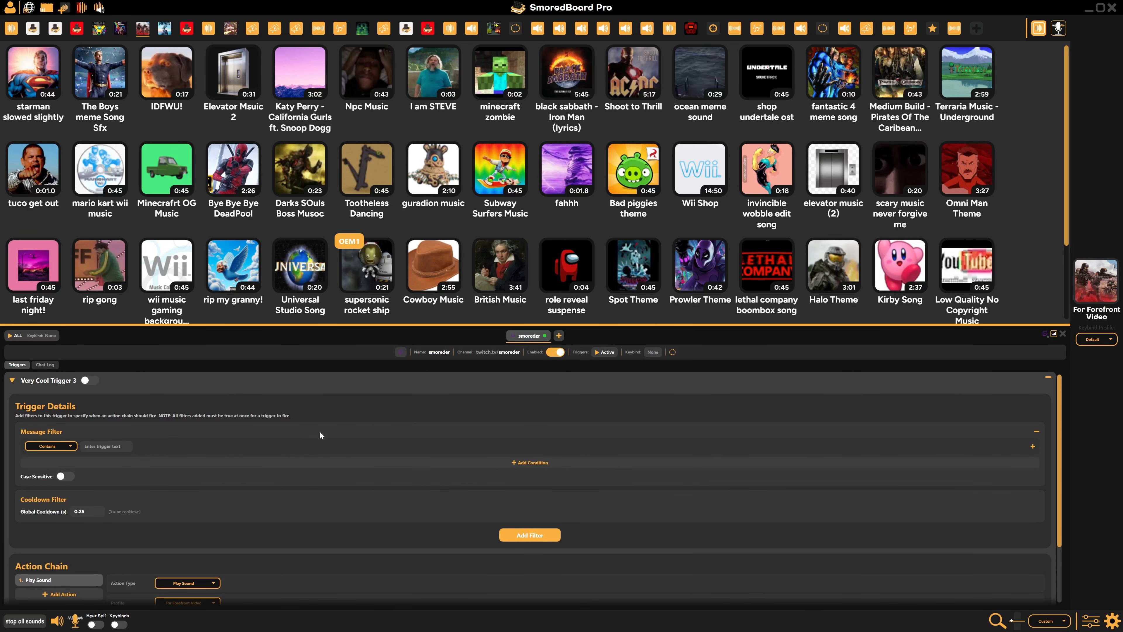
Review the new trigger's details and action chain, and remove its message filter
scroll(321, 432, down, 2)
scroll(75, 442, up, 1)
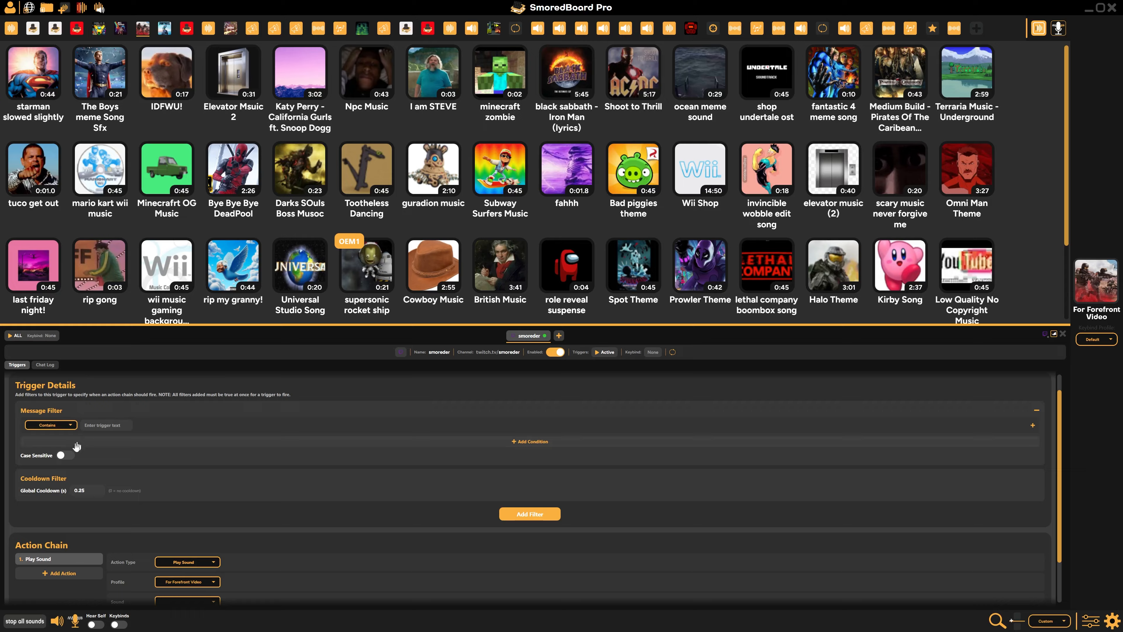
scroll(84, 431, up, 1)
scroll(62, 492, down, 4)
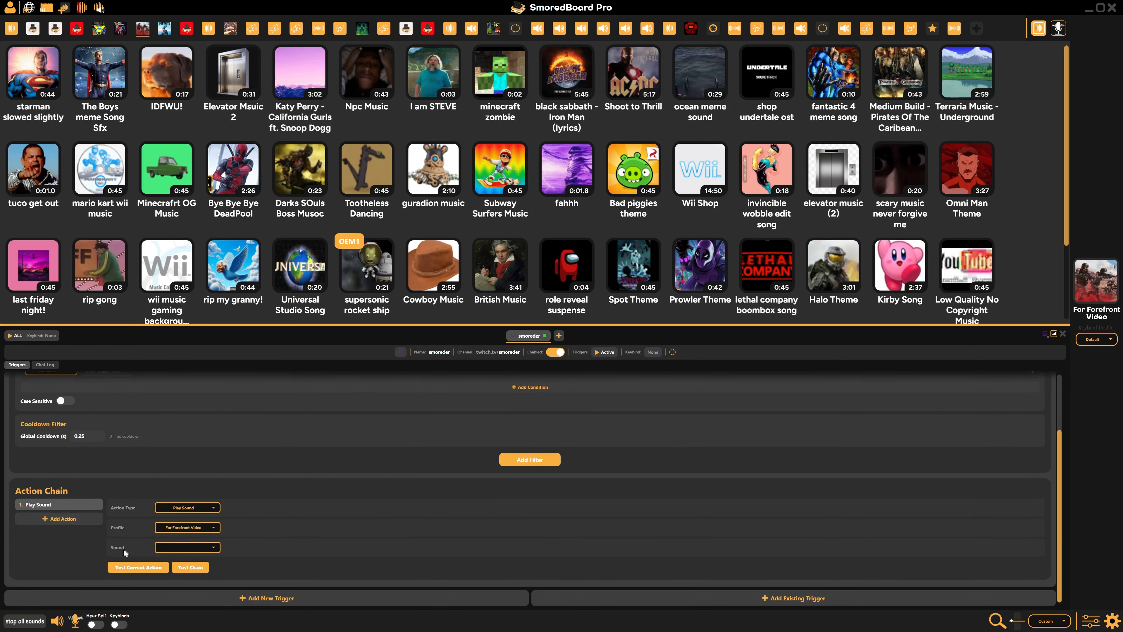
scroll(61, 473, up, 4)
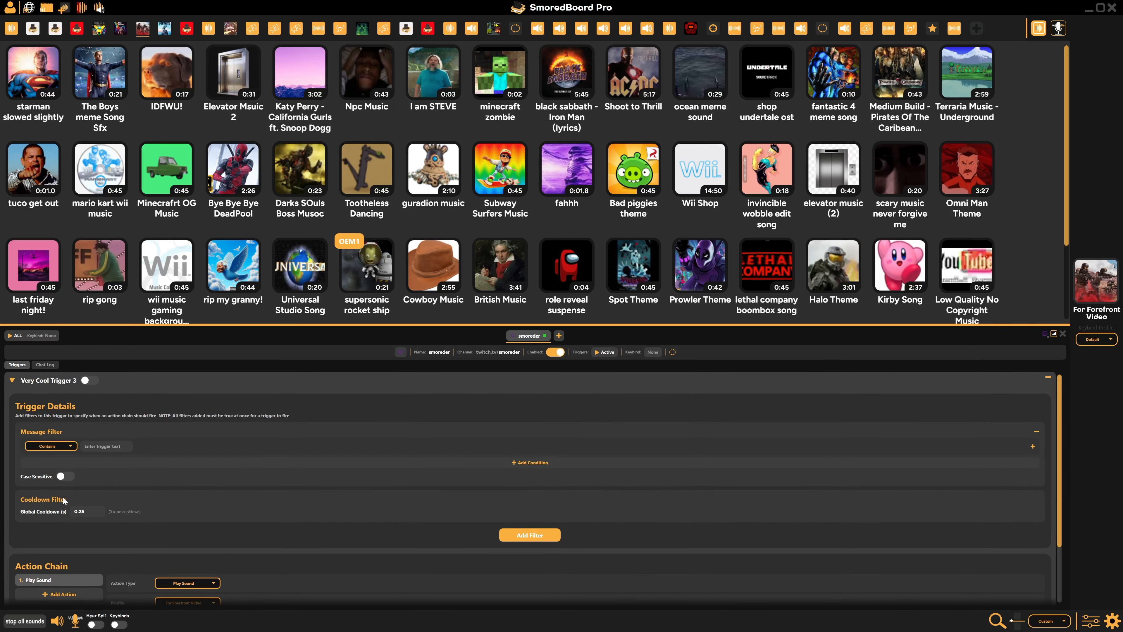
scroll(65, 501, down, 4)
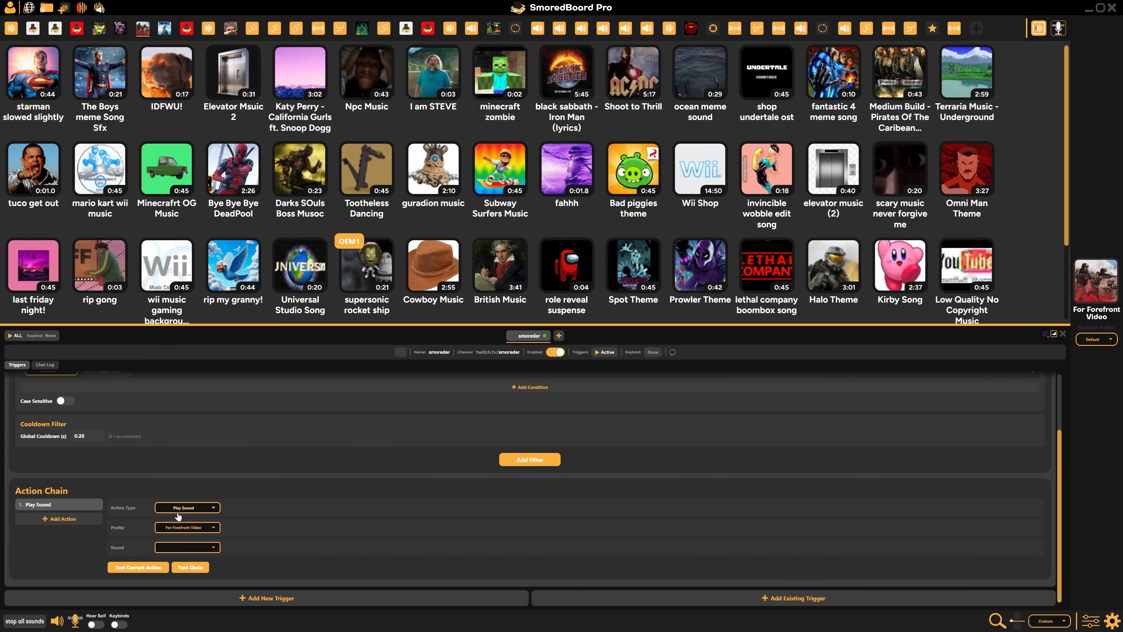
scroll(213, 532, up, 4)
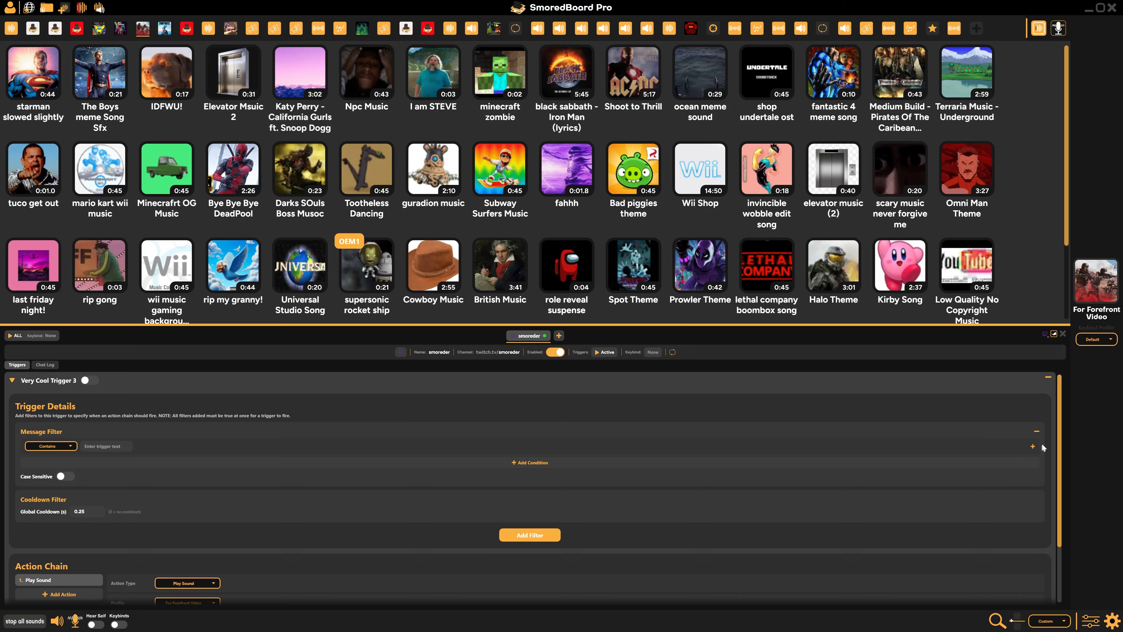
click(1035, 432)
click(595, 323)
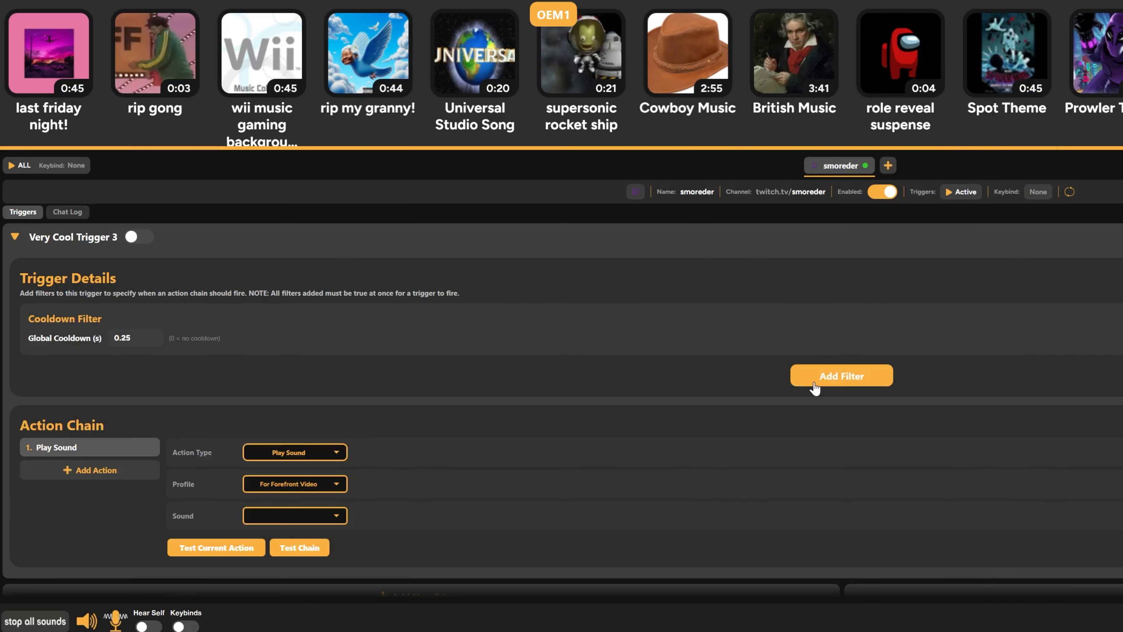
Add a user filter to the trigger and try out its Subscriber and VIP required roles and its username condition
click(831, 378)
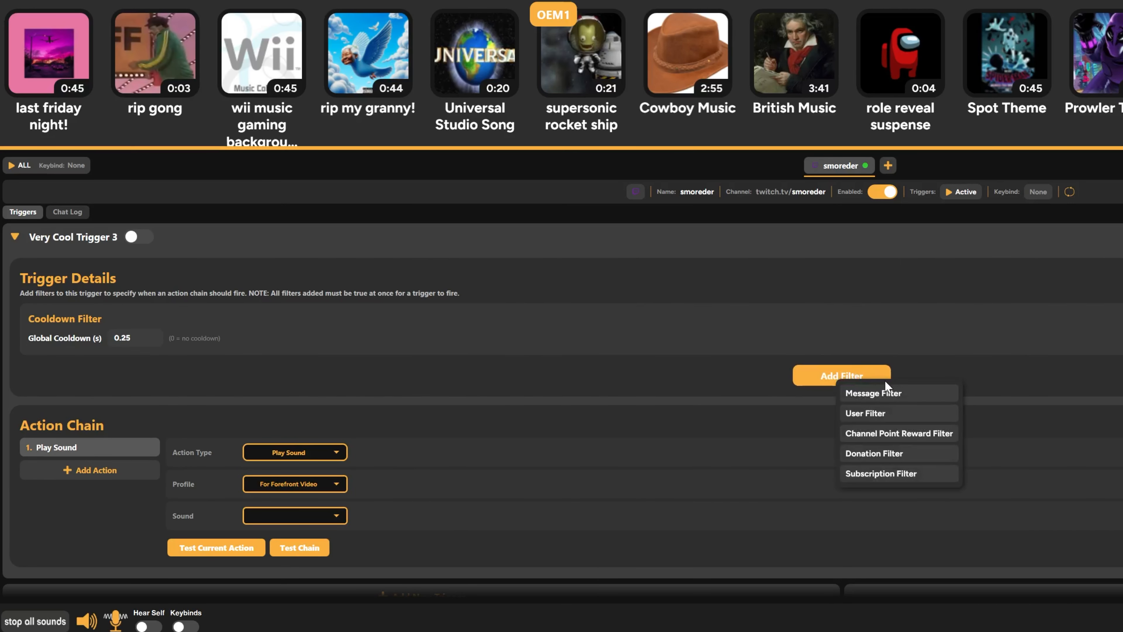
click(897, 409)
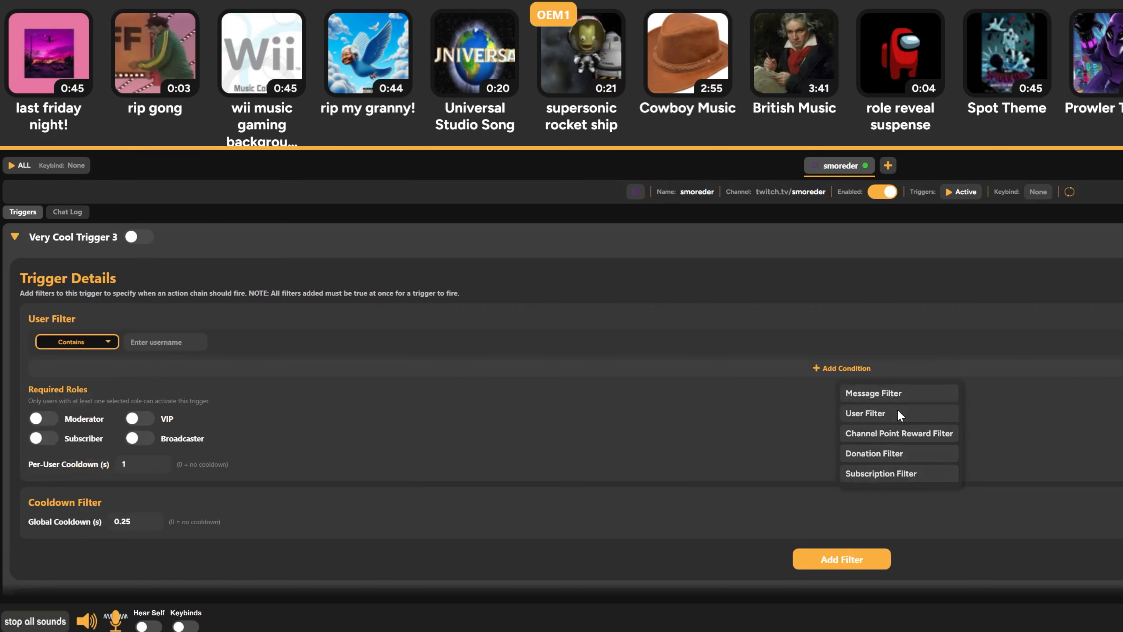
click(43, 437)
click(139, 418)
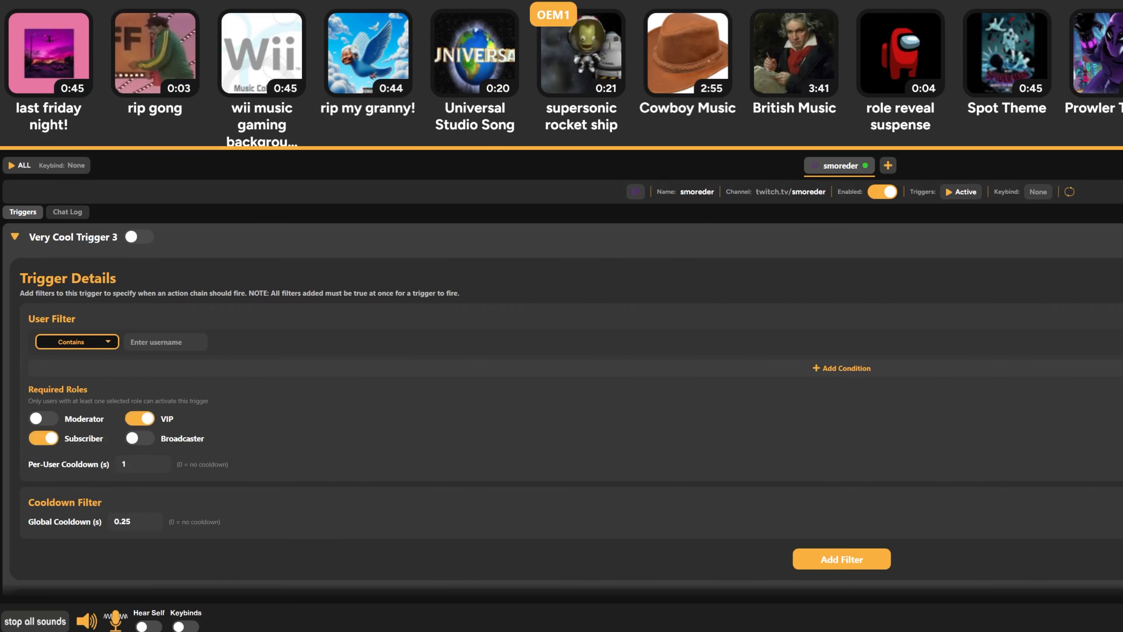
click(43, 438)
click(154, 418)
click(154, 342)
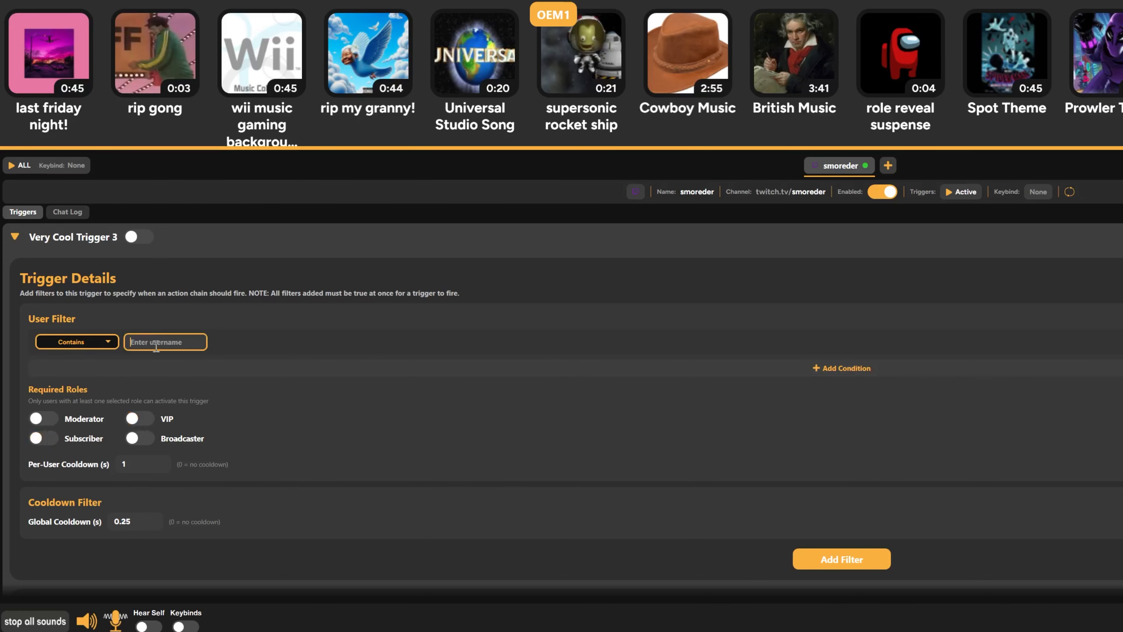
text(A)
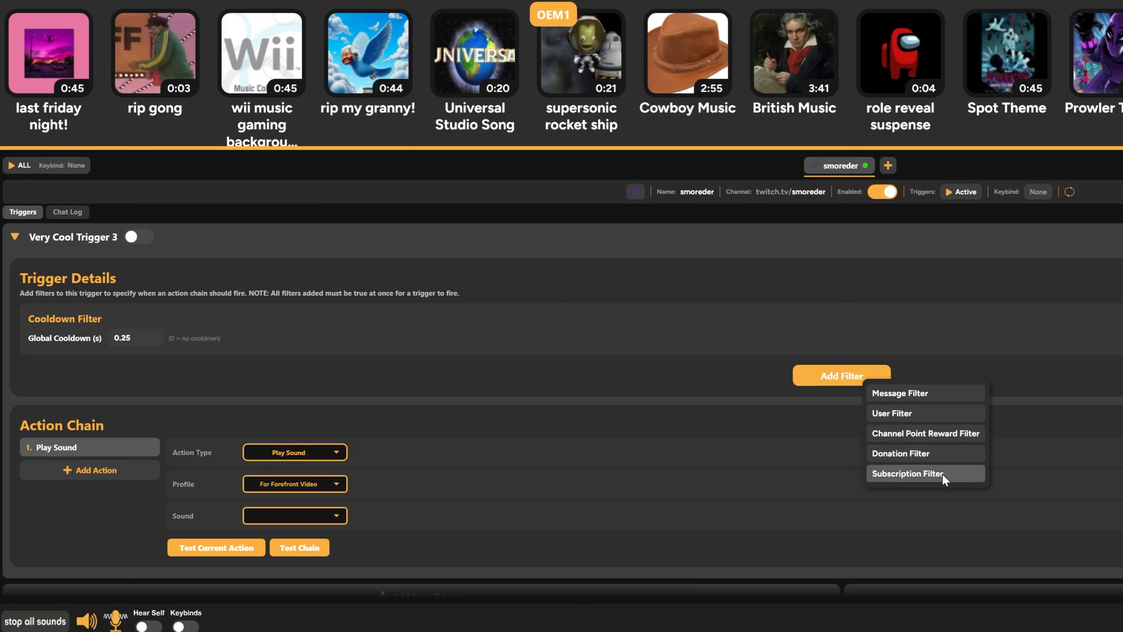
Add a donation filter to the Twitch stream's trigger
click(939, 448)
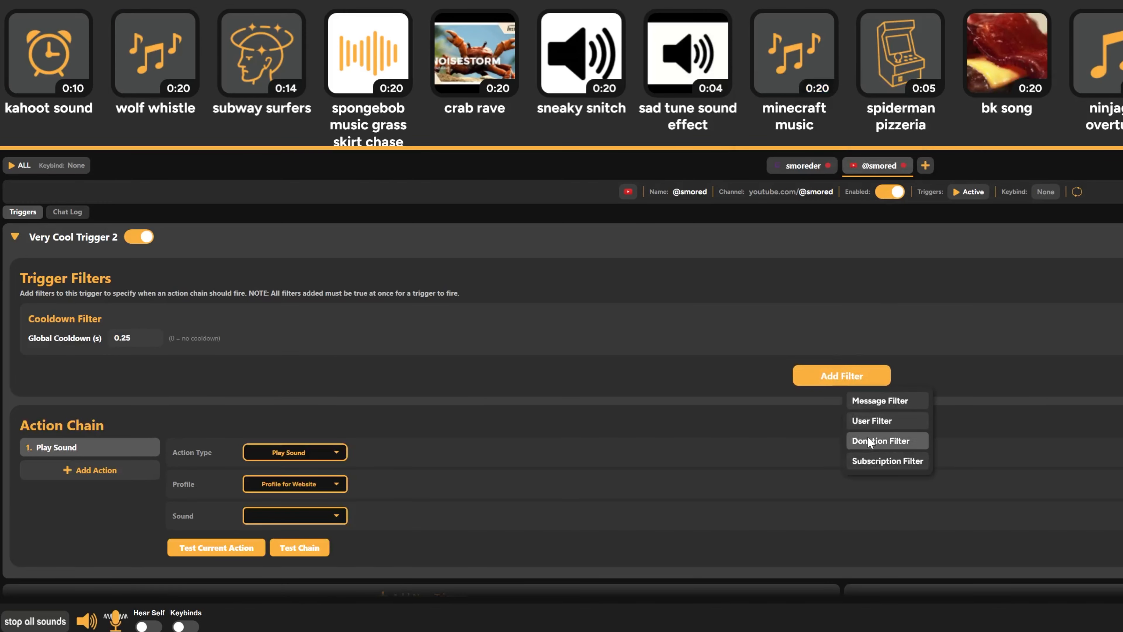
click(854, 440)
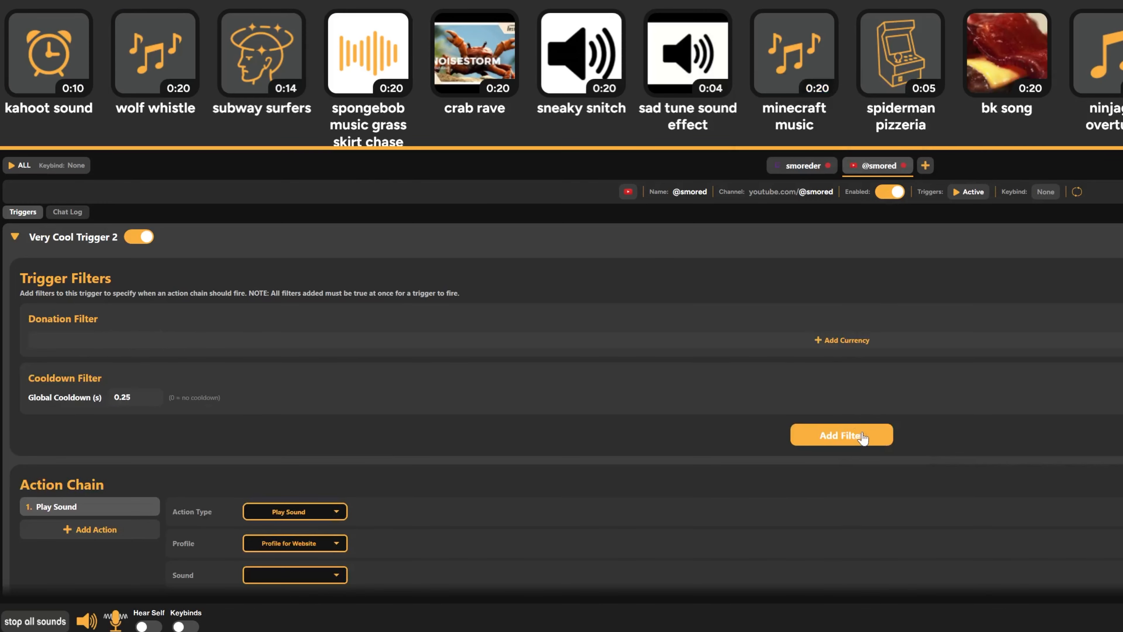
click(392, 340)
click(129, 374)
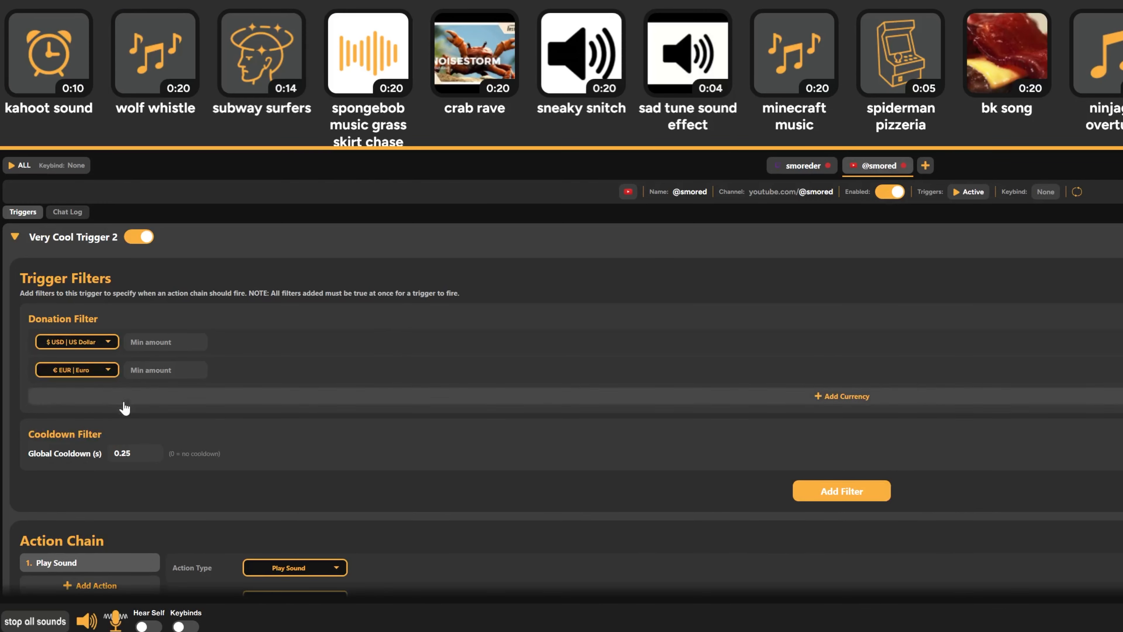
click(129, 408)
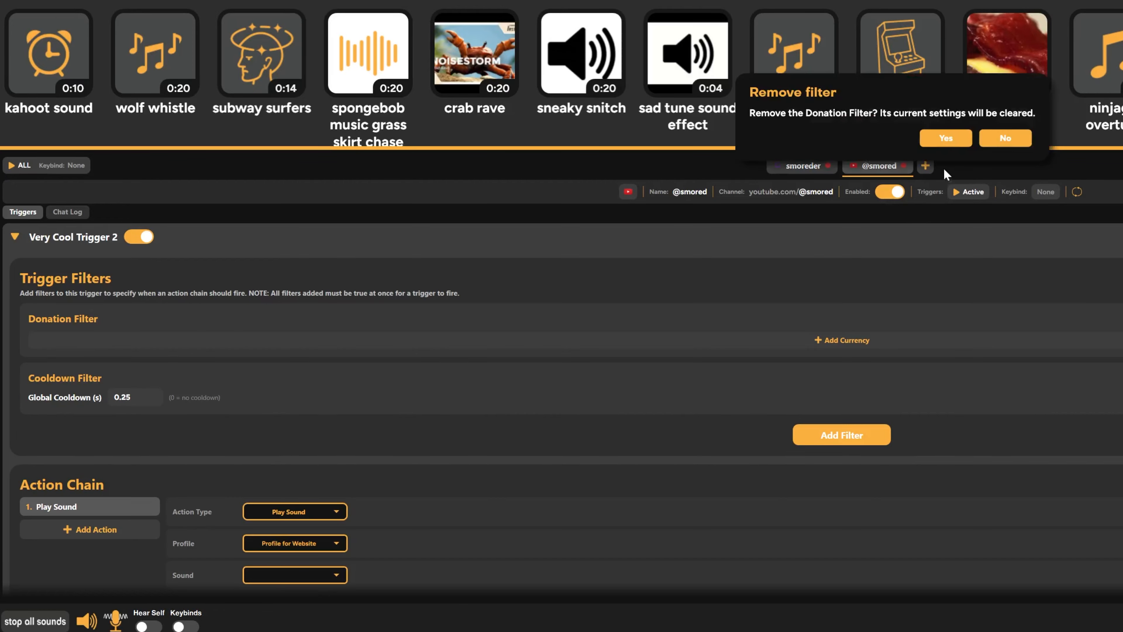
click(950, 139)
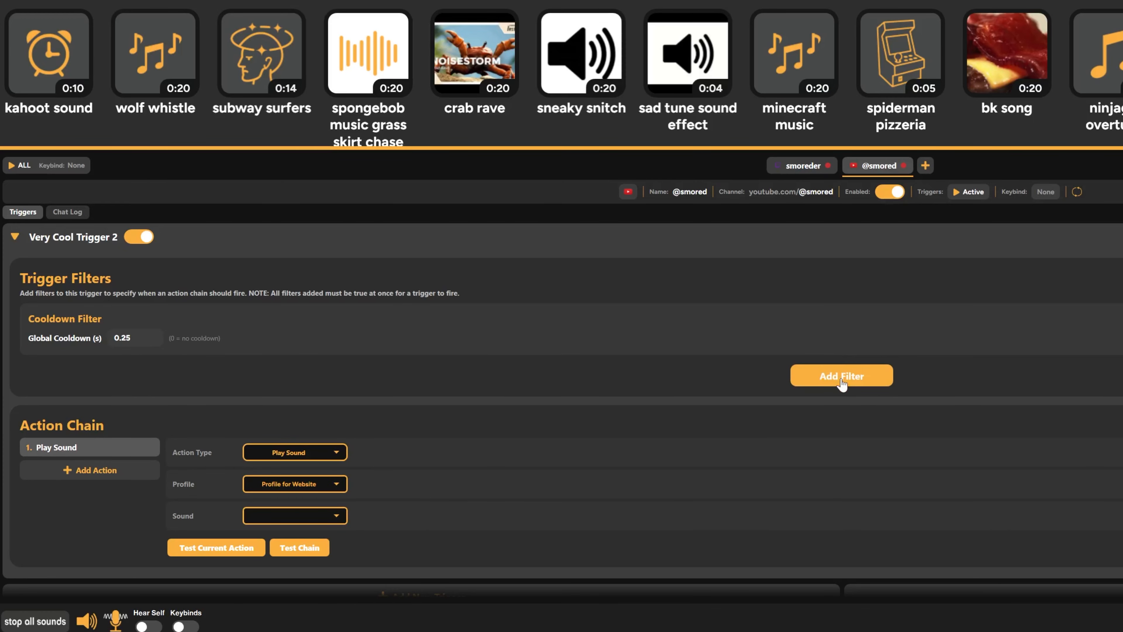
click(855, 376)
click(891, 458)
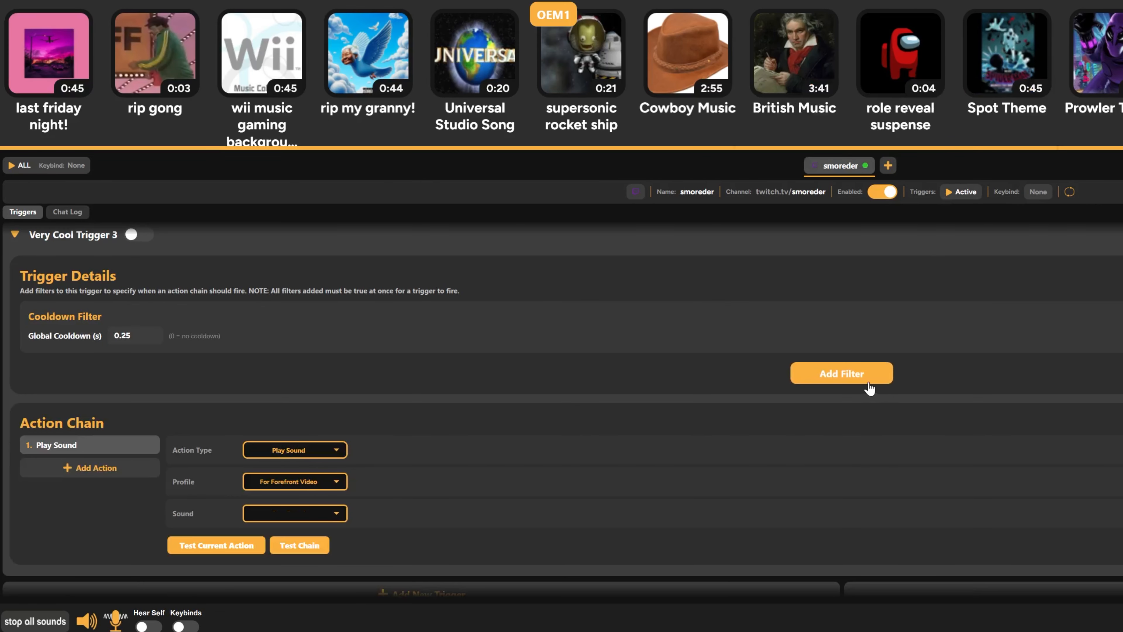
Add a channel point reward filter to the smoreder Twitch stream's trigger
click(869, 379)
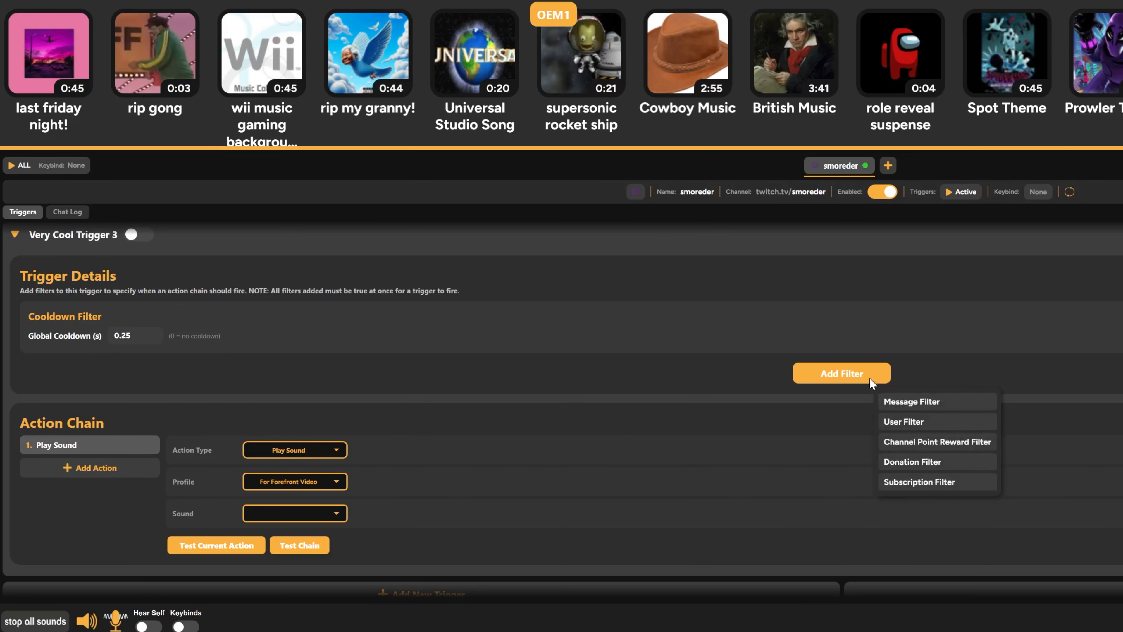
click(933, 442)
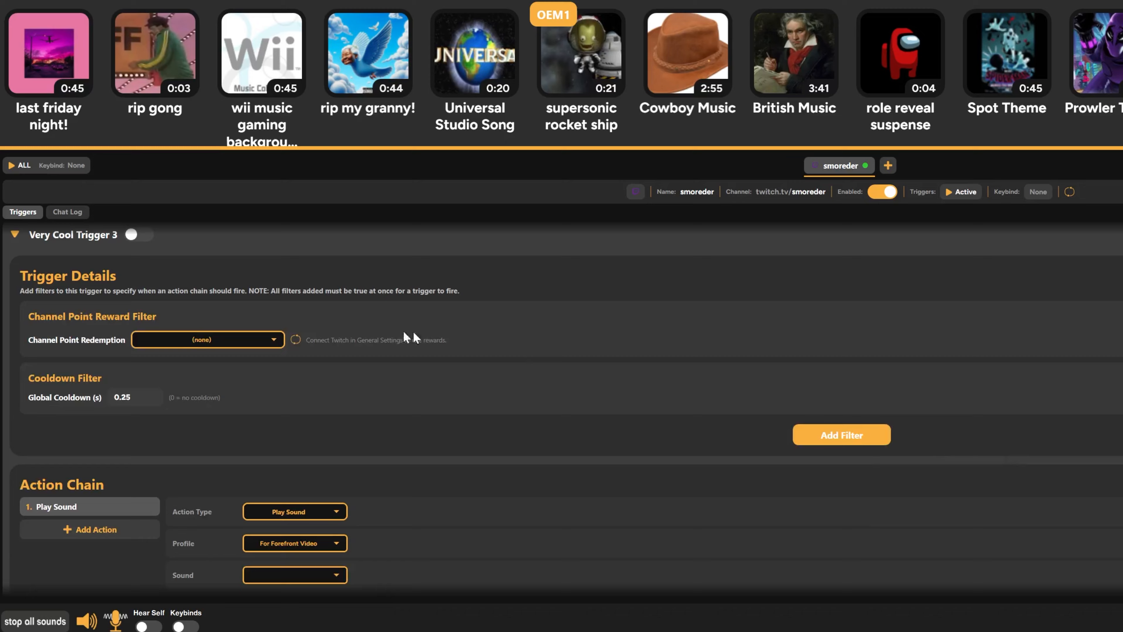
Open the smoreder stream's chat log
click(62, 217)
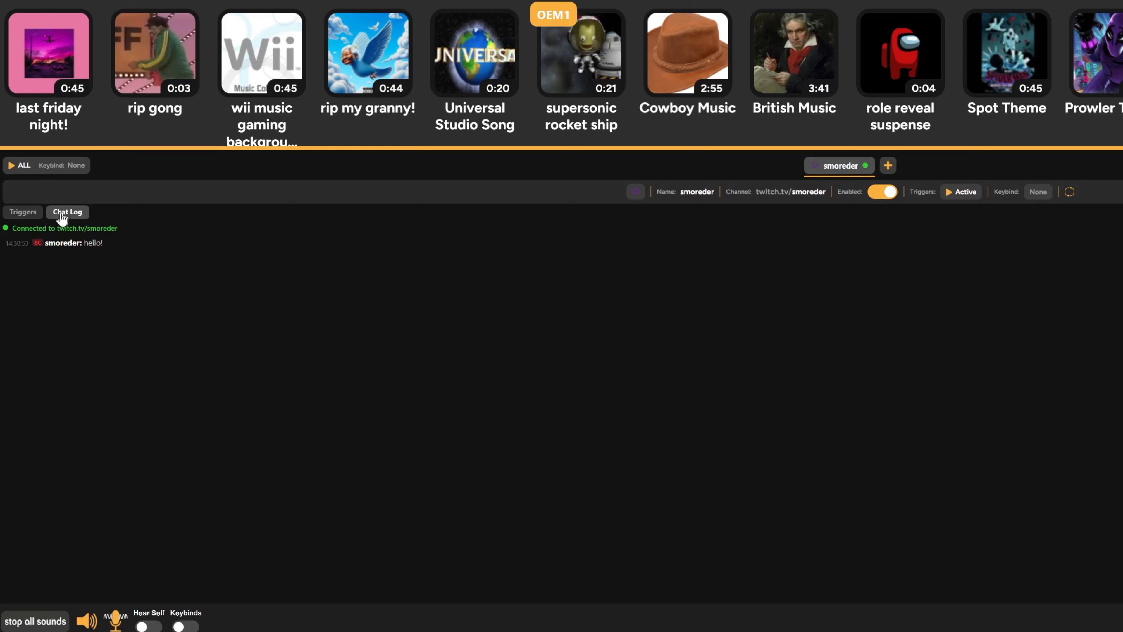
Connect the Twitch account to SmoredBoard, authorizing it to view the channel's Channel Points rewards and redemptions
click(32, 221)
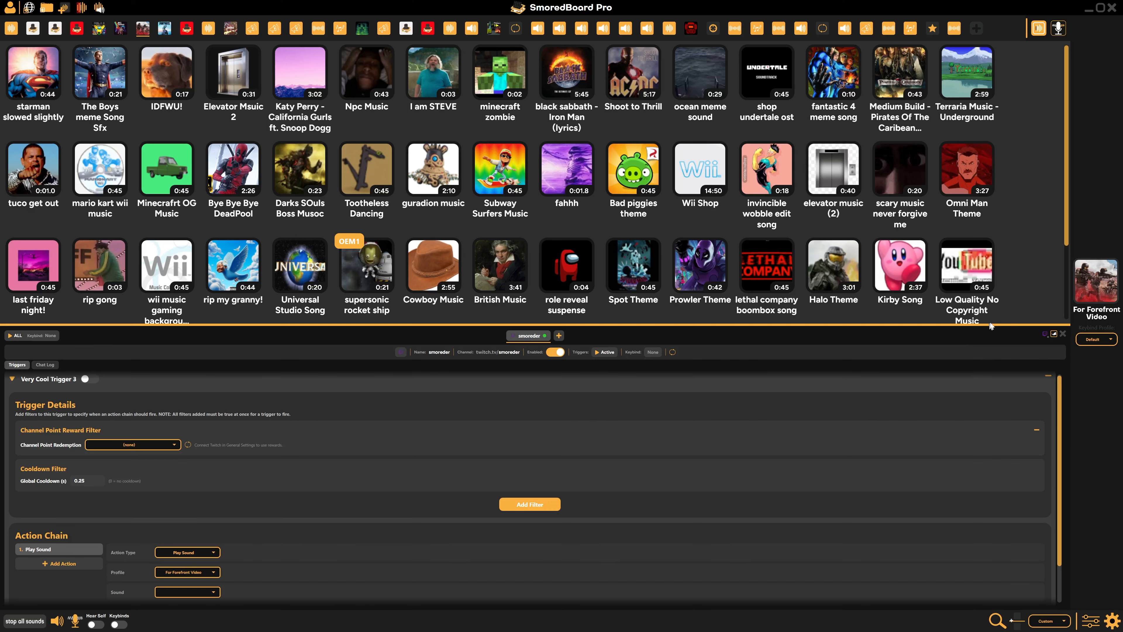
click(1044, 333)
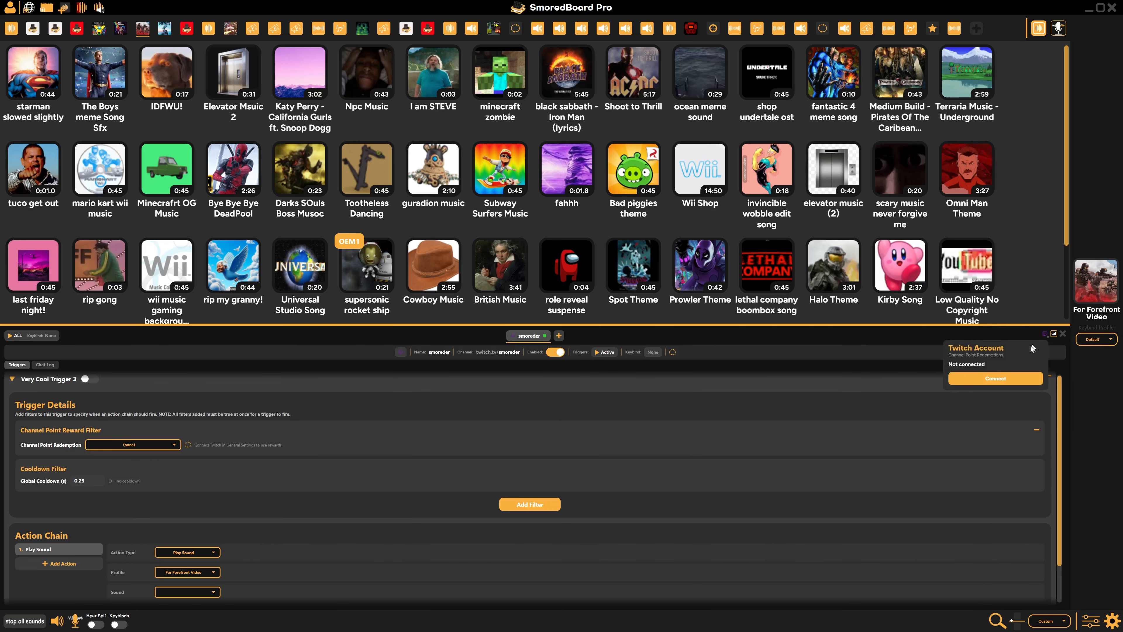
click(988, 379)
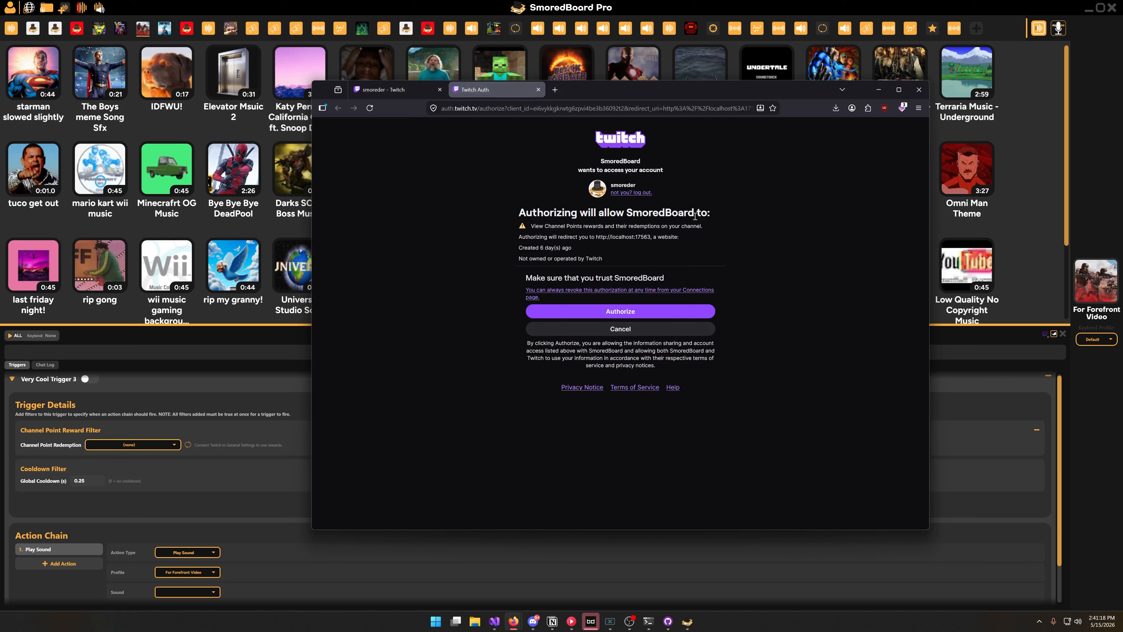
drag(535, 225, 701, 226)
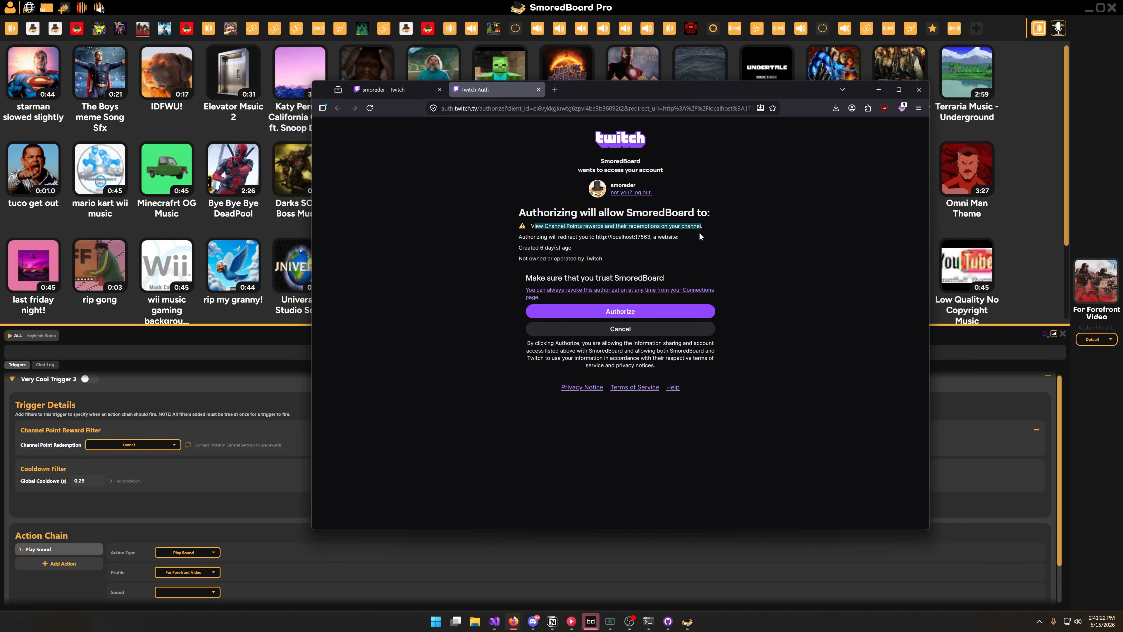
click(689, 236)
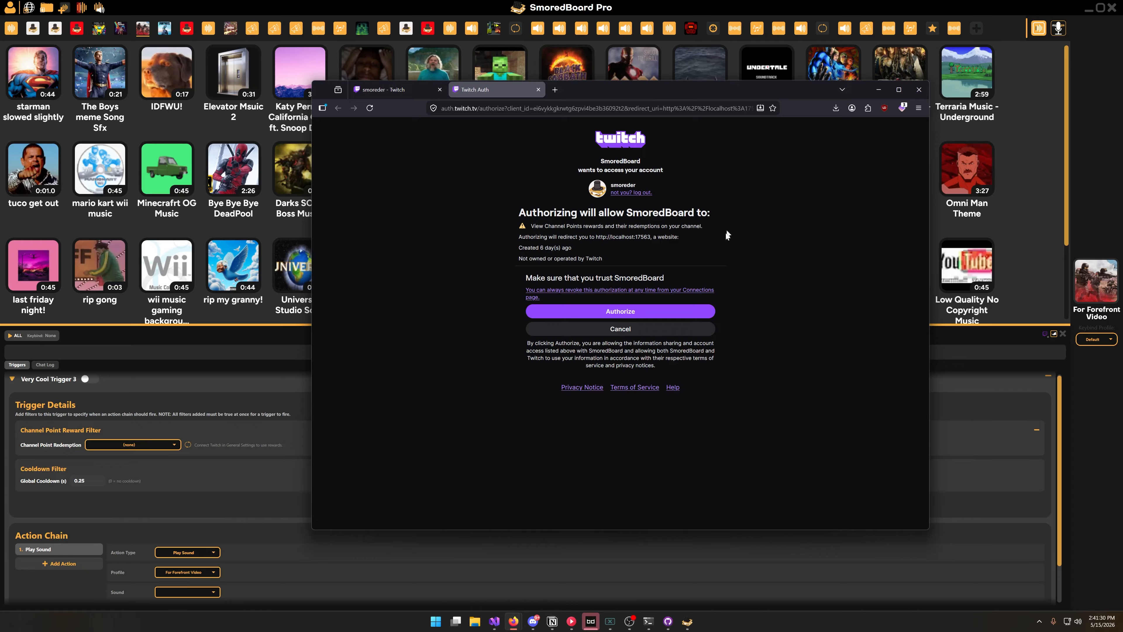
click(649, 313)
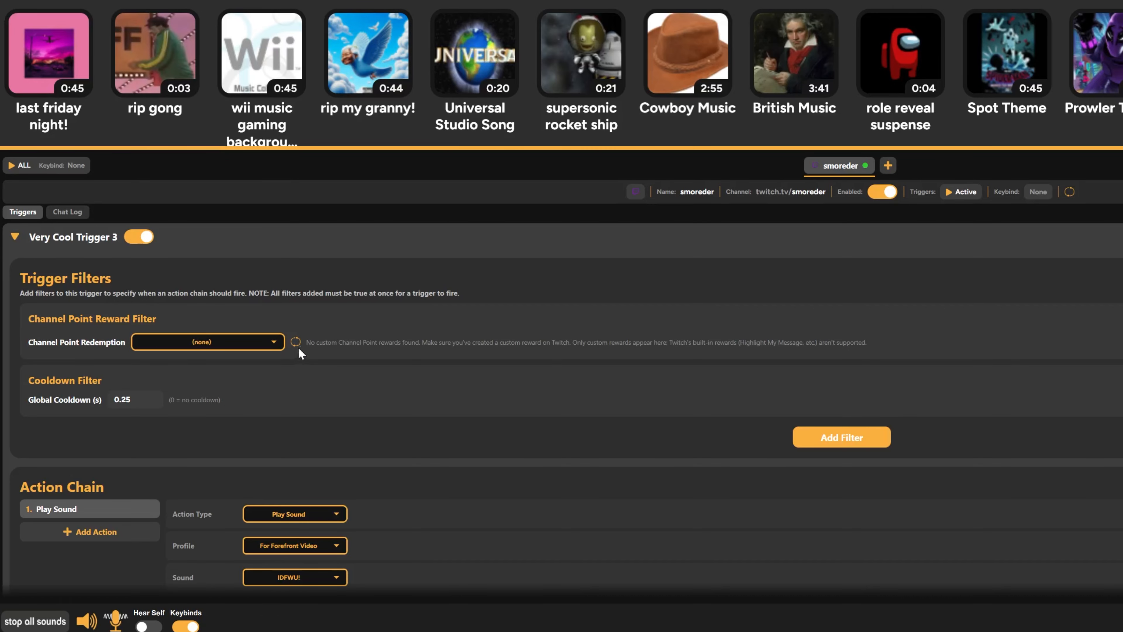
Create a custom channel point reward named sfx 1 in the Twitch Creator Dashboard
click(261, 345)
click(684, 442)
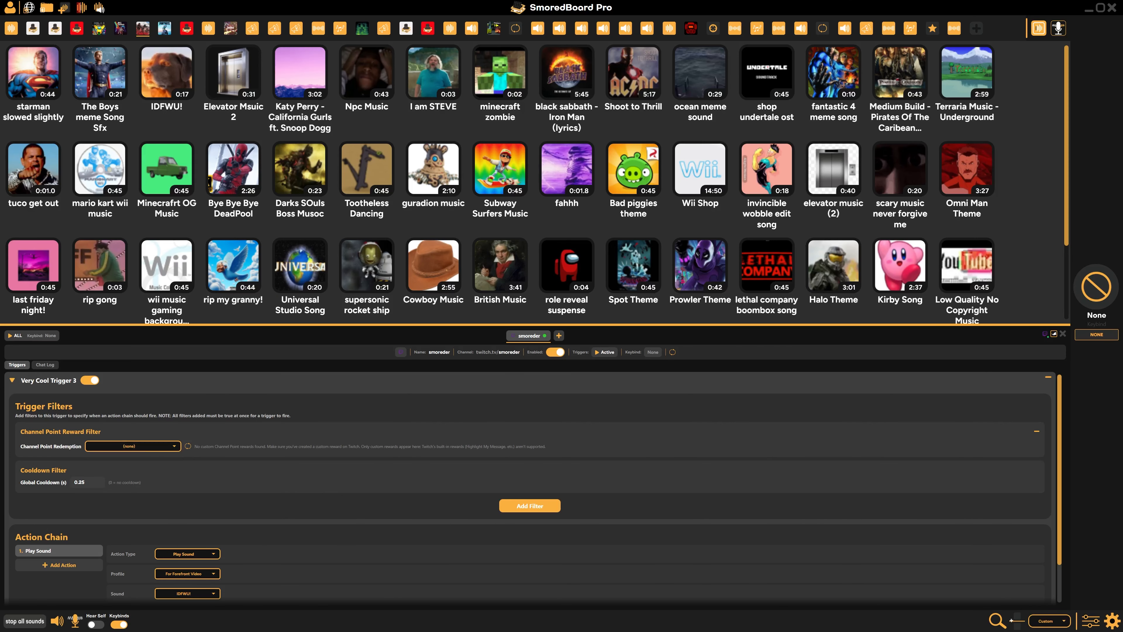
scroll(536, 296, down, 4)
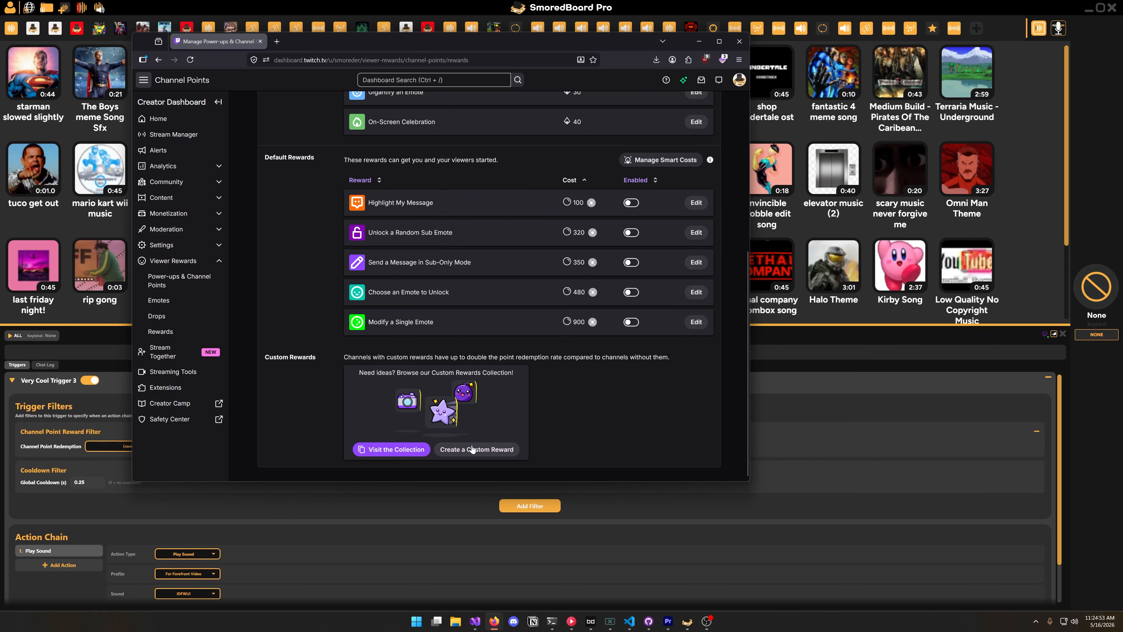
click(508, 449)
click(361, 150)
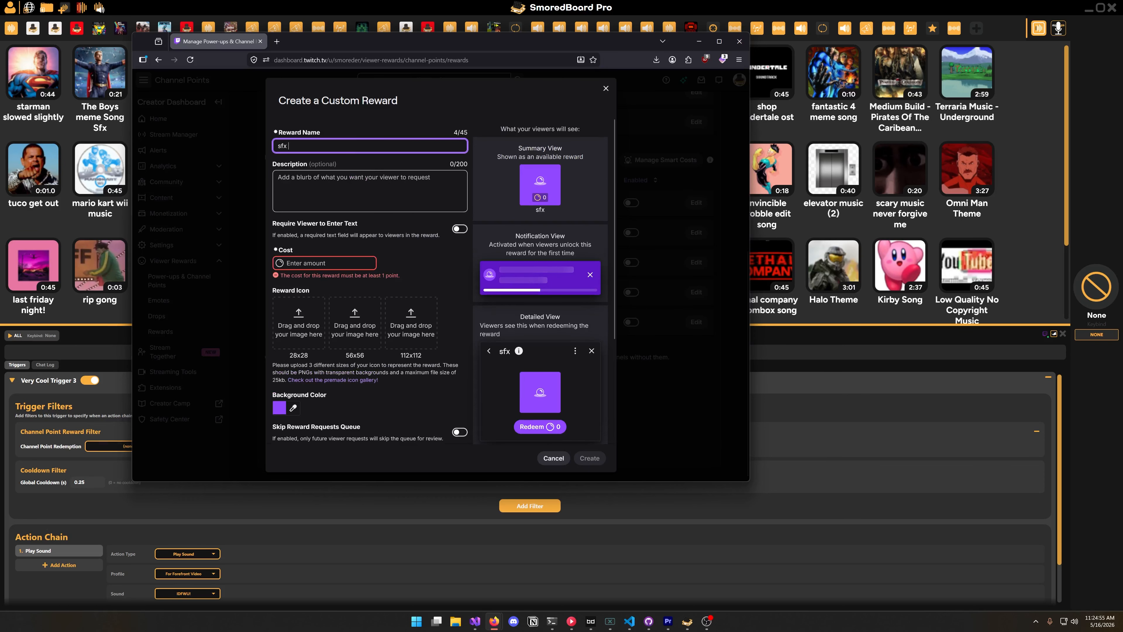
text(IDFWU)
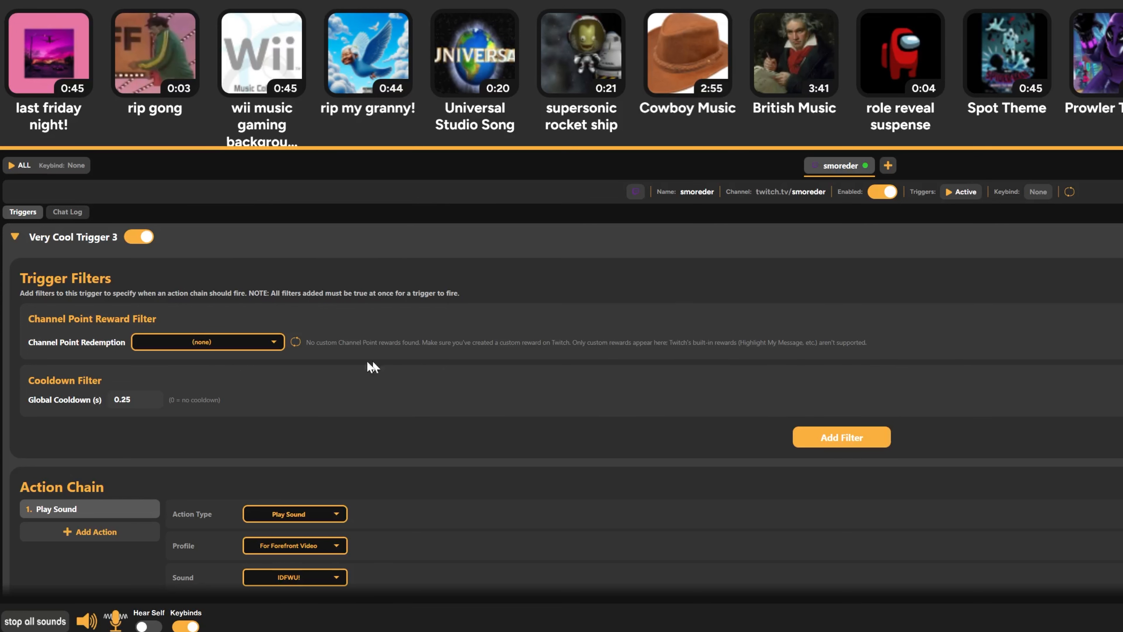
Refresh the reward list in SmoredBoard, set Very Cool Trigger 3's channel point redemption to sfx 1 and its sound to Elevator Msuic 2
click(295, 342)
click(247, 345)
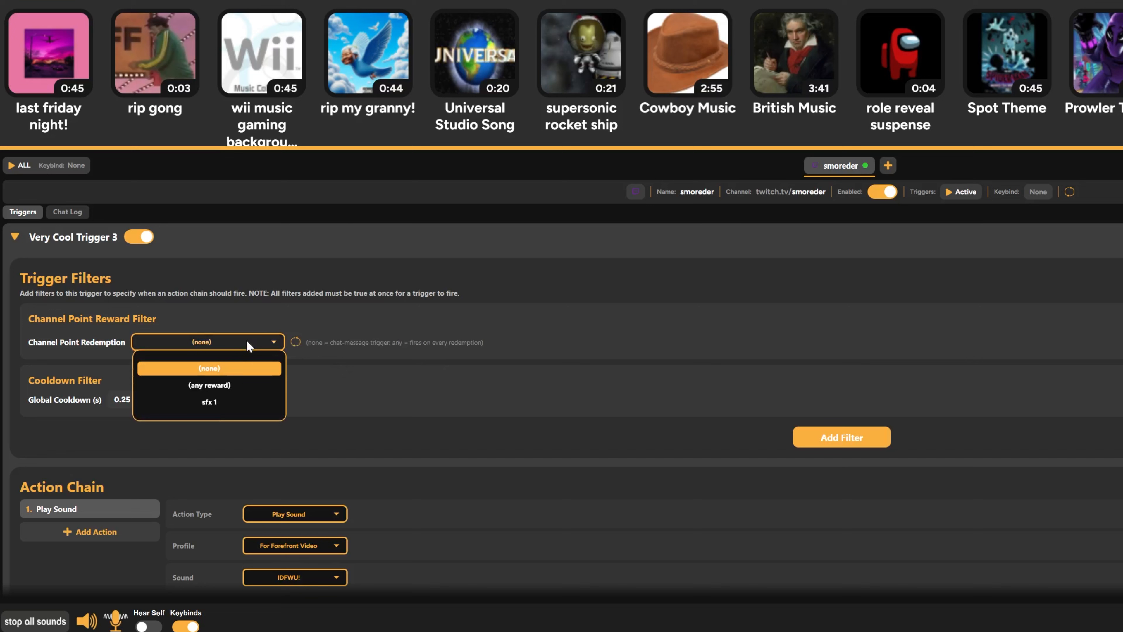
click(217, 403)
click(294, 576)
click(339, 308)
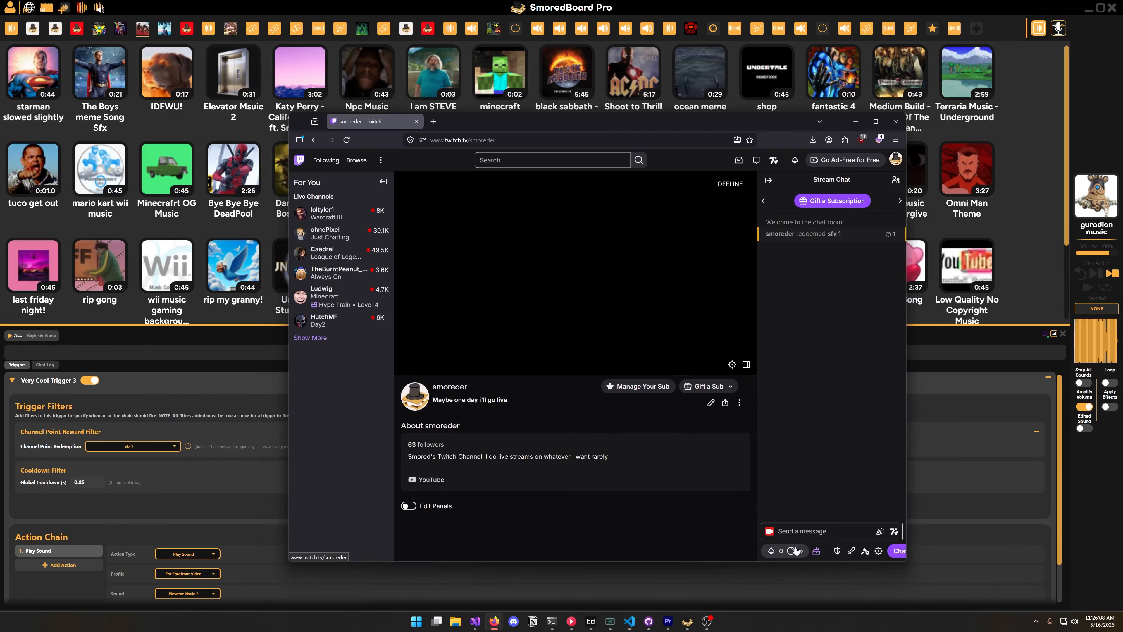
Redeem the sfx 1 reward on the smoreder Twitch channel page to test the trigger
click(808, 549)
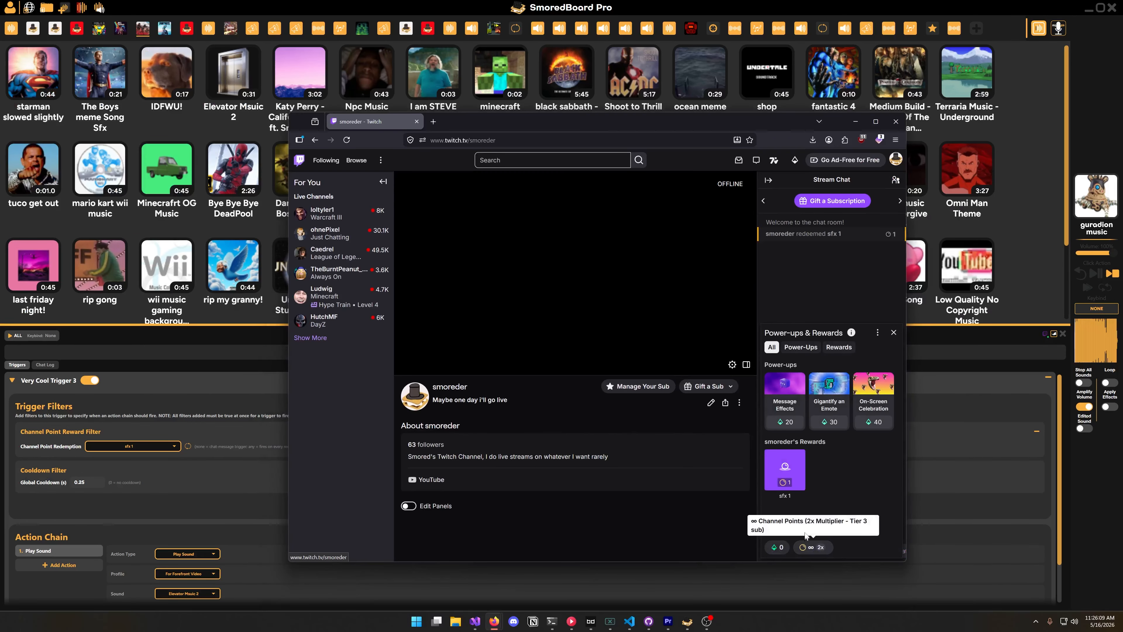
click(785, 476)
click(829, 543)
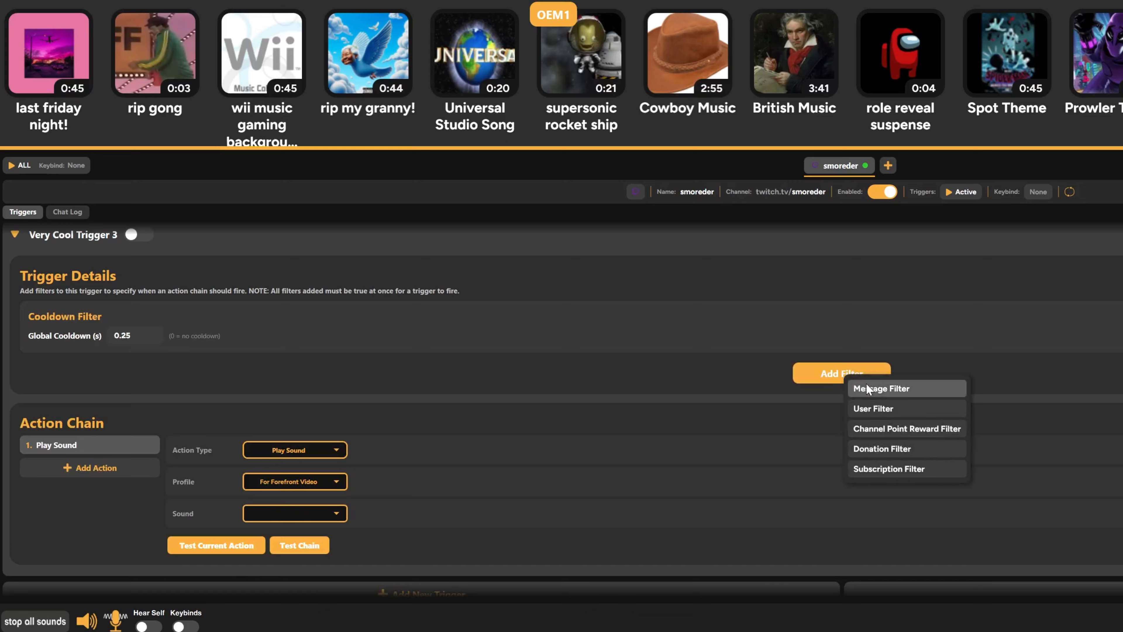
Add a message filter to Very Cool Trigger 3 requiring messages to contain both !sfx and cowboy
click(875, 388)
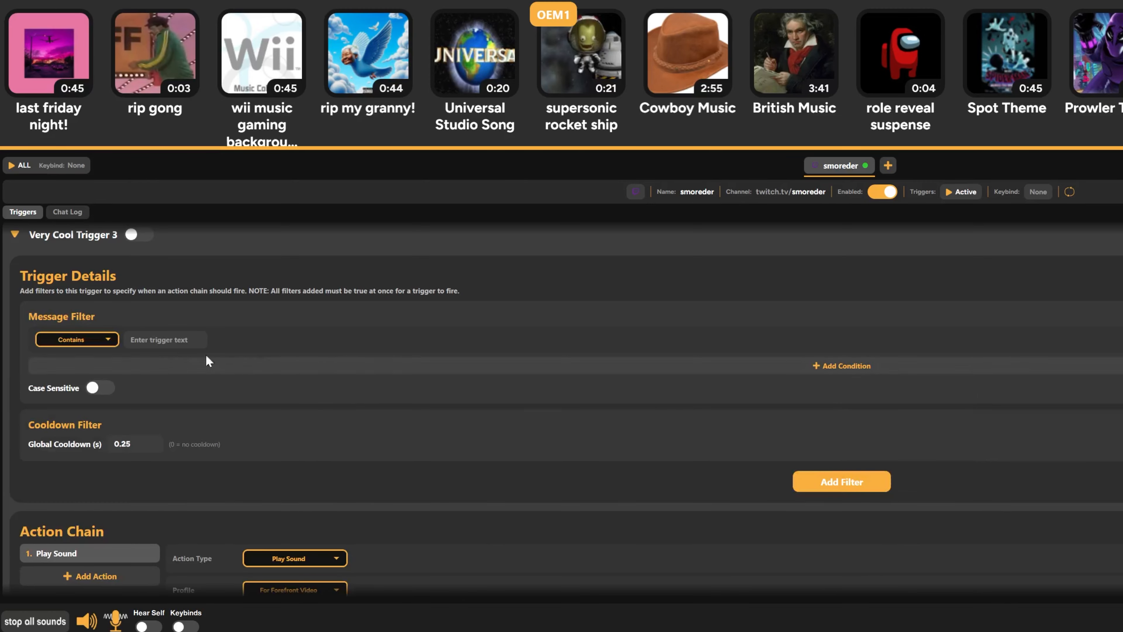
text(!)
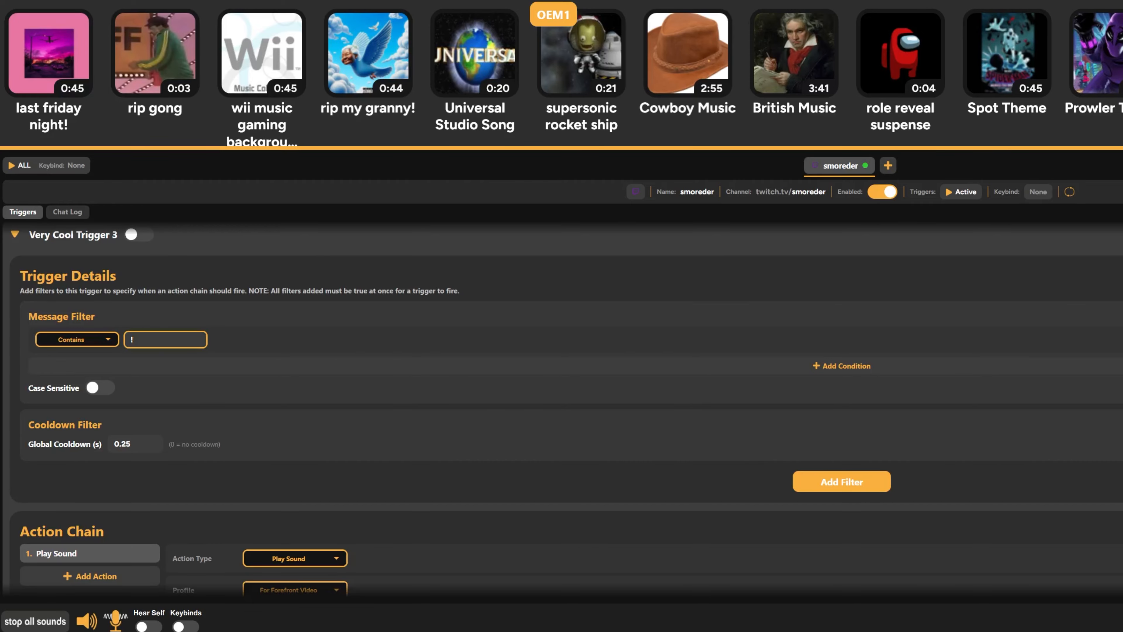
text(sfx)
click(239, 369)
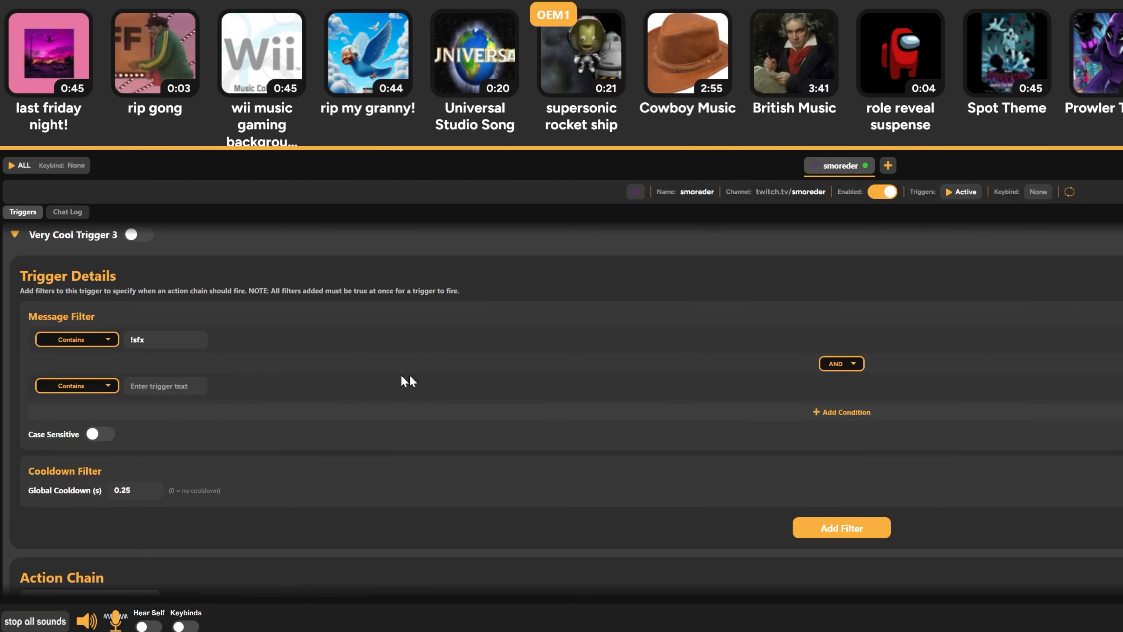
click(160, 385)
text(cowboy)
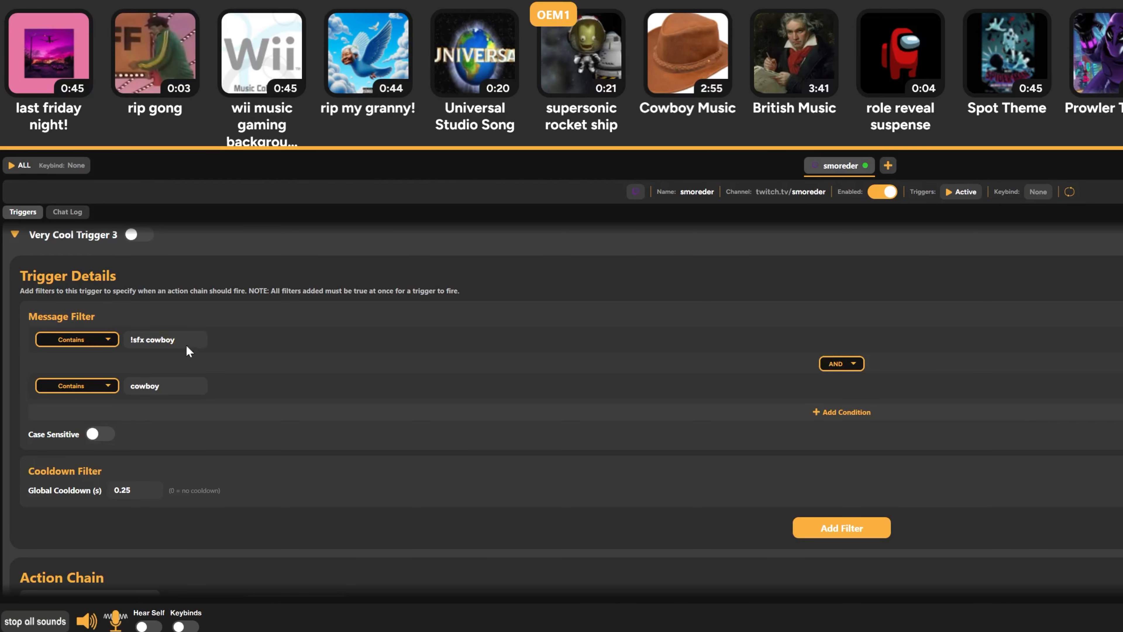
Try the combined text !sfx cowboy in the first message condition, and trim it back to !sfx
drag(182, 341, 156, 339)
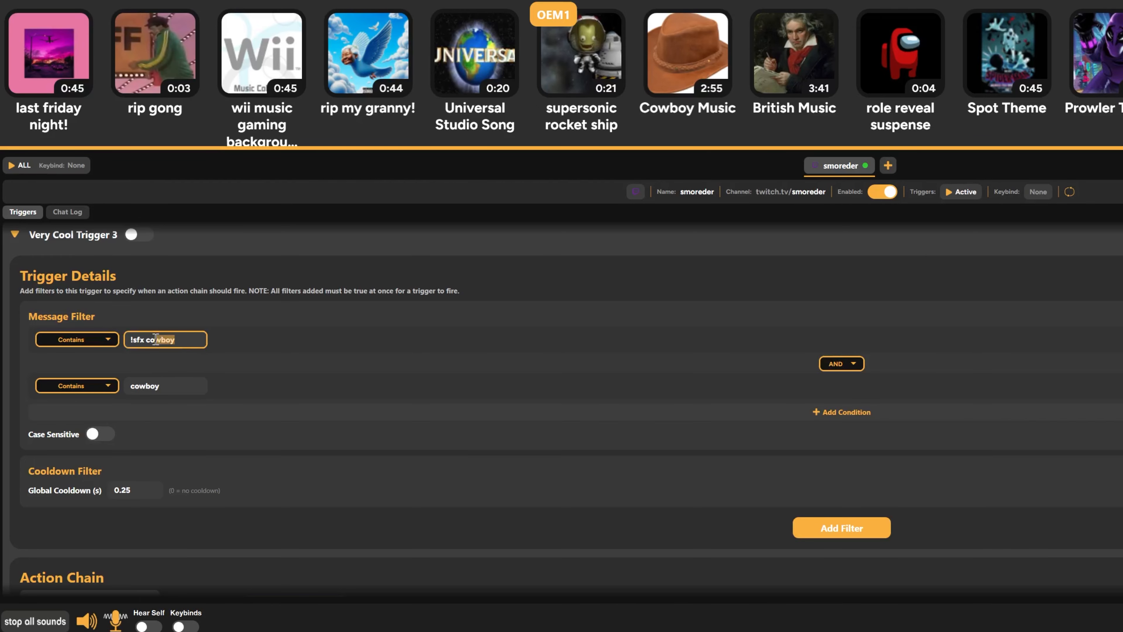
drag(181, 385, 100, 383)
drag(186, 342, 155, 344)
key(BackSpace)
key(BackSpace)
key(BackSpace)
key(BackSpace)
click(264, 375)
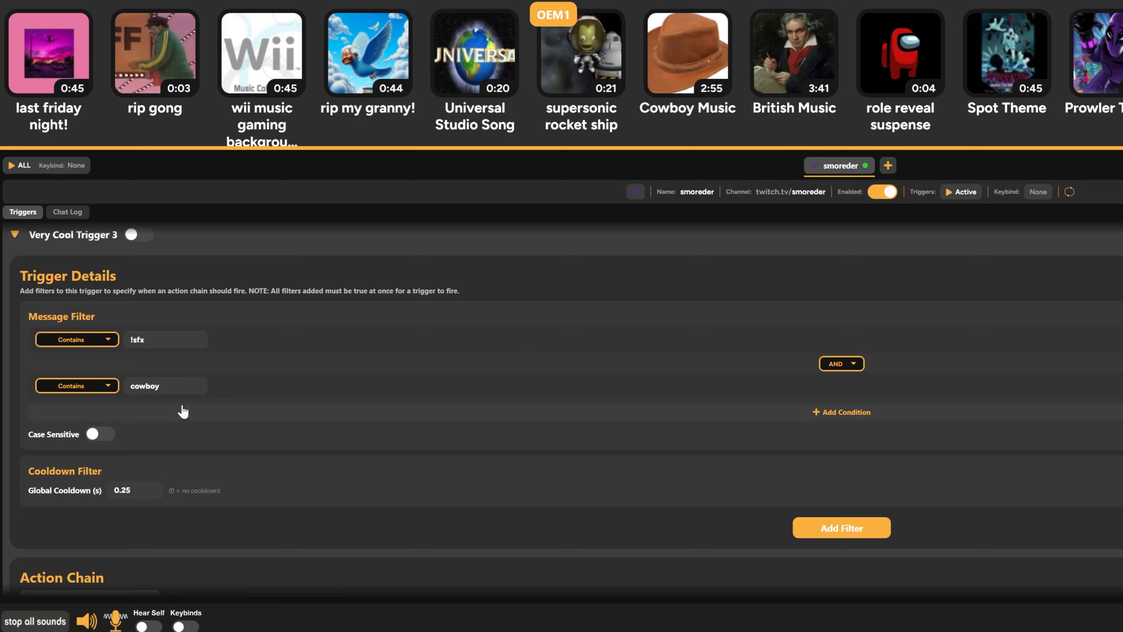
Add !s as an "or" alternative to the !sfx condition of the message filter
scroll(602, 339, down, 2)
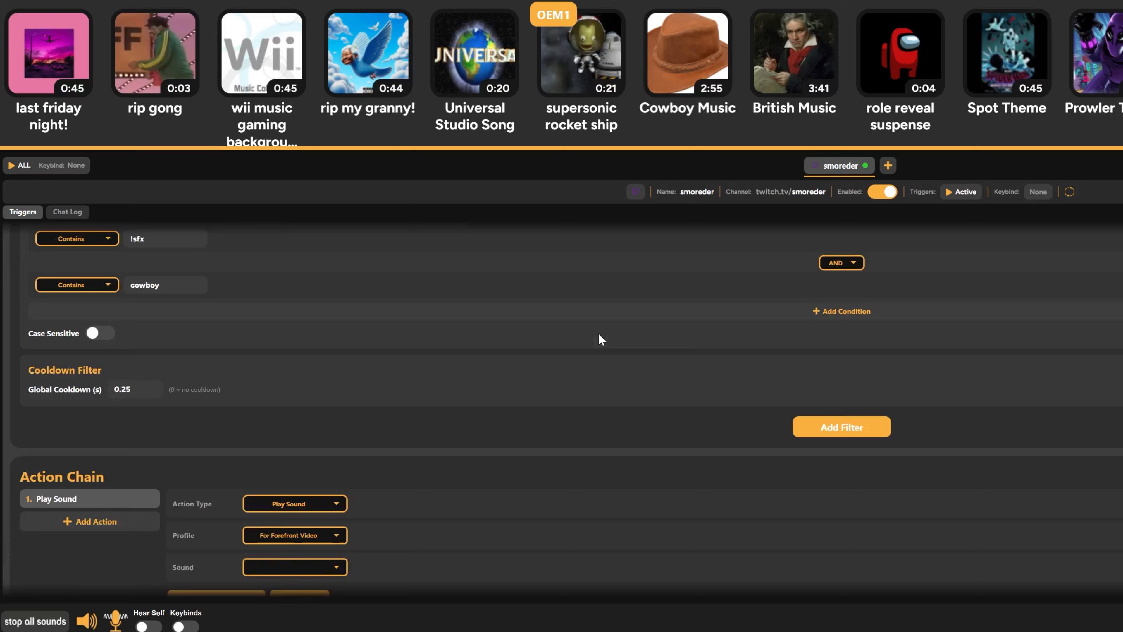
scroll(602, 339, up, 2)
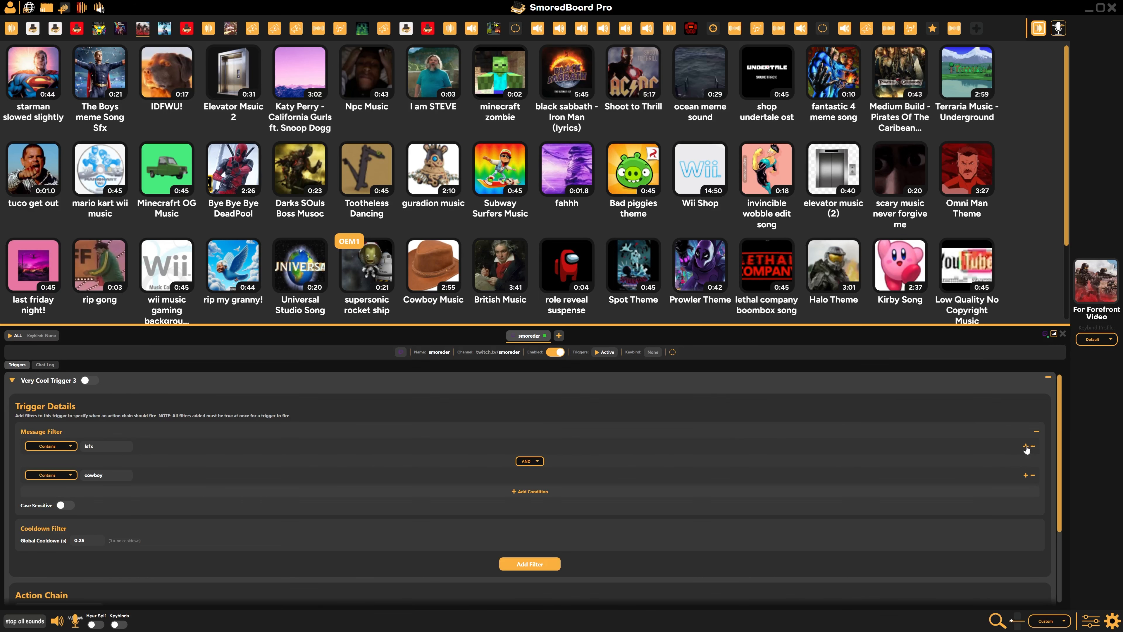
click(1026, 446)
click(171, 446)
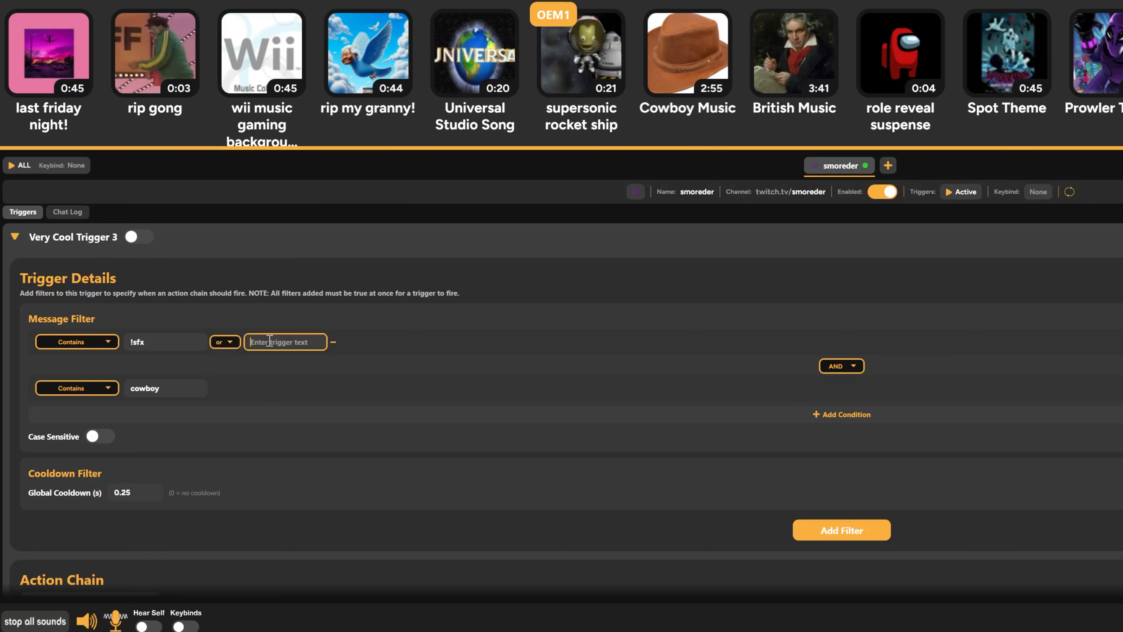
text(!s)
click(299, 398)
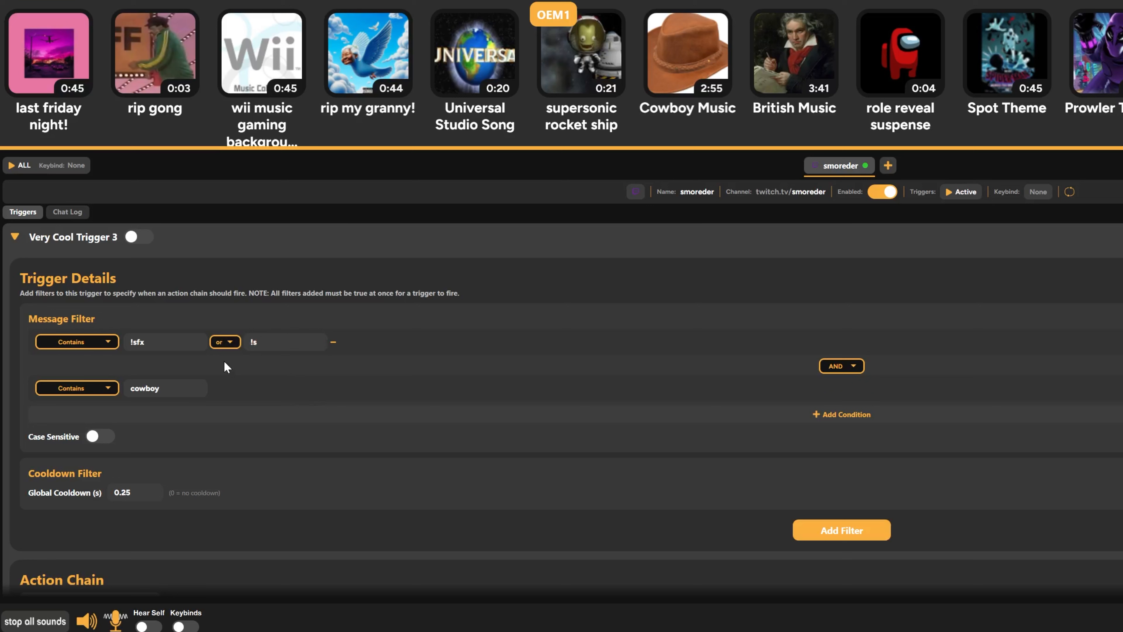
scroll(224, 360, down, 1)
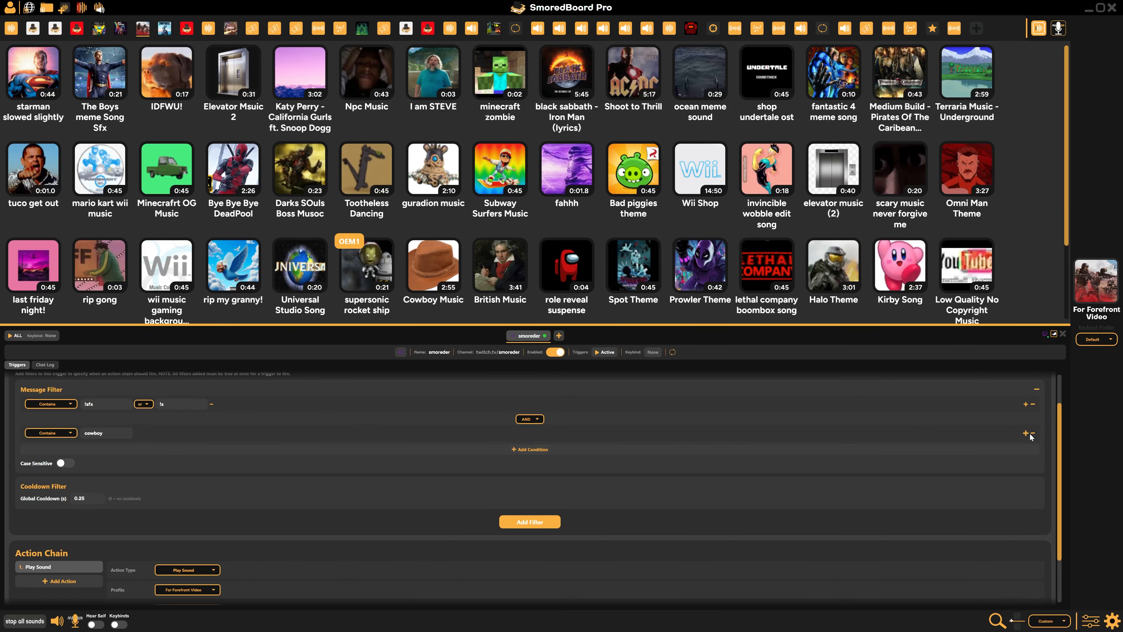
Remove the cowboy condition and the !s alternative from the message filter, and select the remaining !sfx text
click(1033, 433)
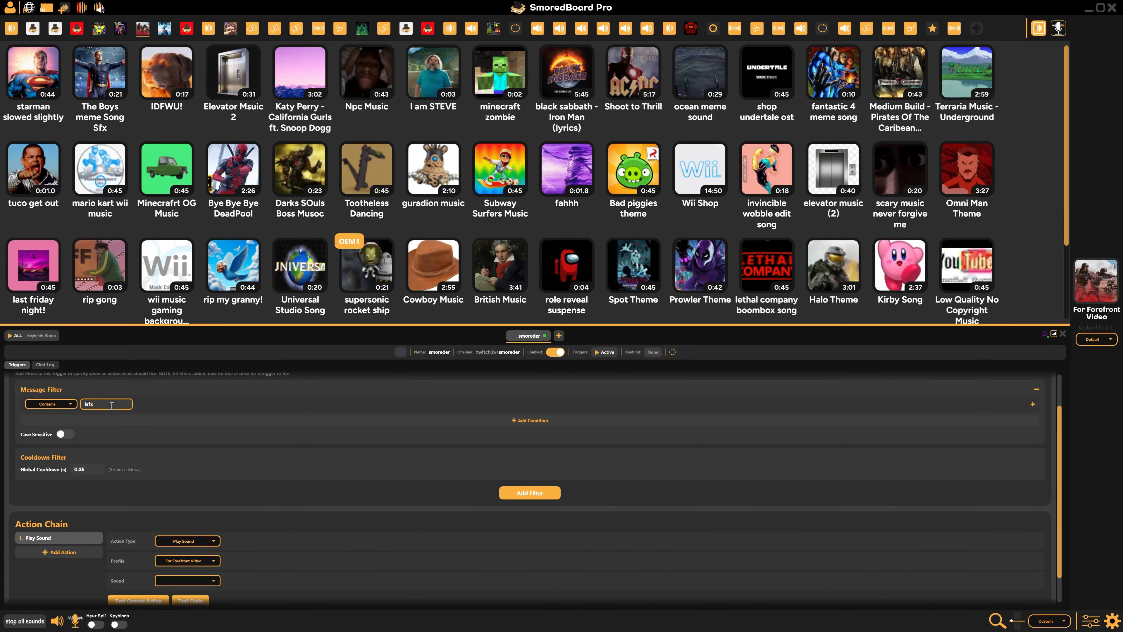
drag(96, 405, 76, 406)
Examine the action types available for the trigger's action chain, from the sound and mic actions to the censor and stream chat ones
scroll(141, 532, down, 1)
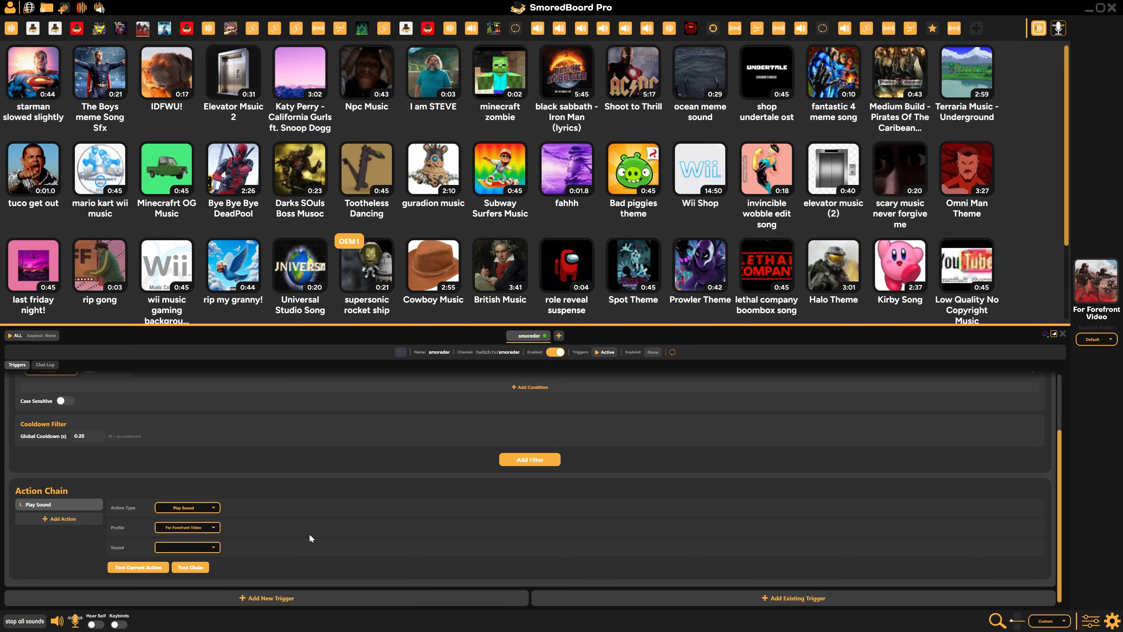
click(201, 508)
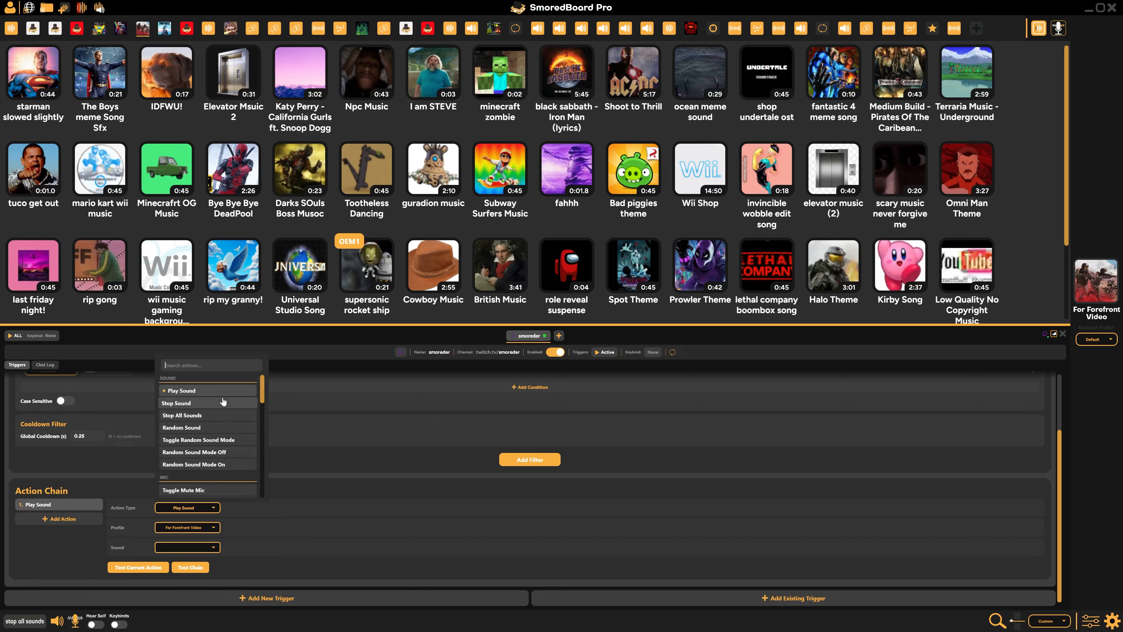
scroll(223, 401, down, 6)
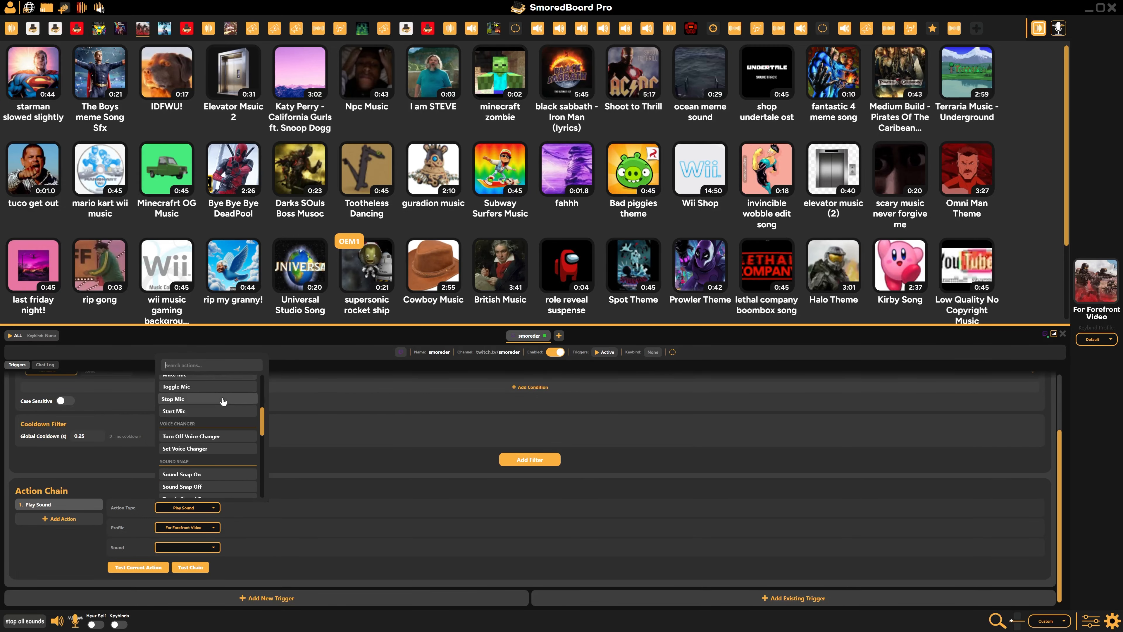
scroll(224, 401, down, 8)
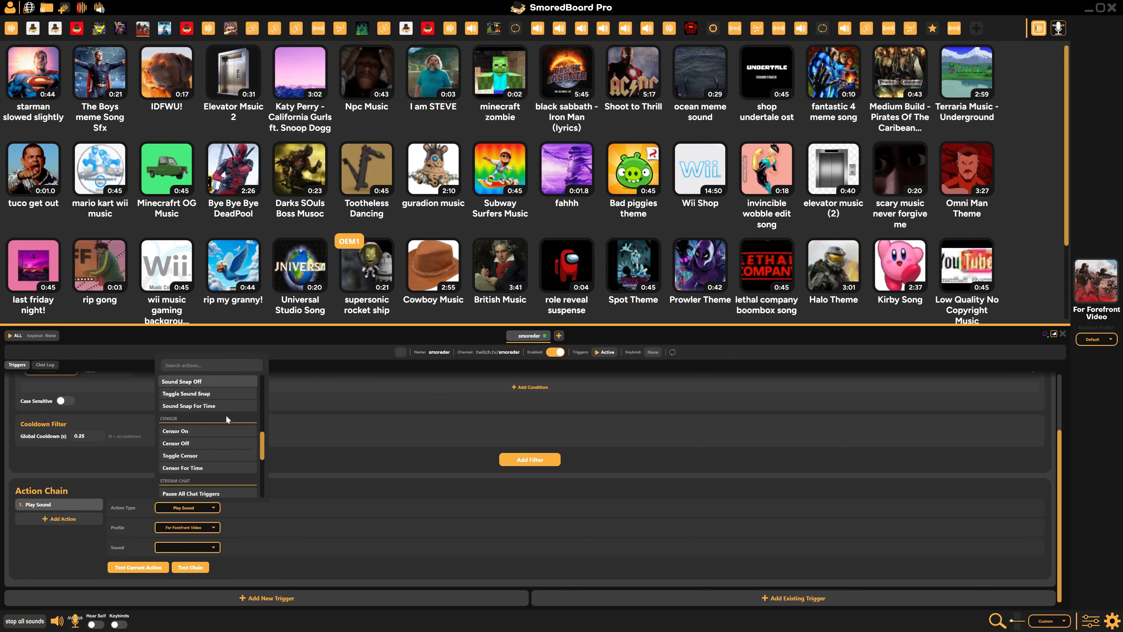
scroll(234, 480, up, 3)
scroll(234, 480, up, 3)
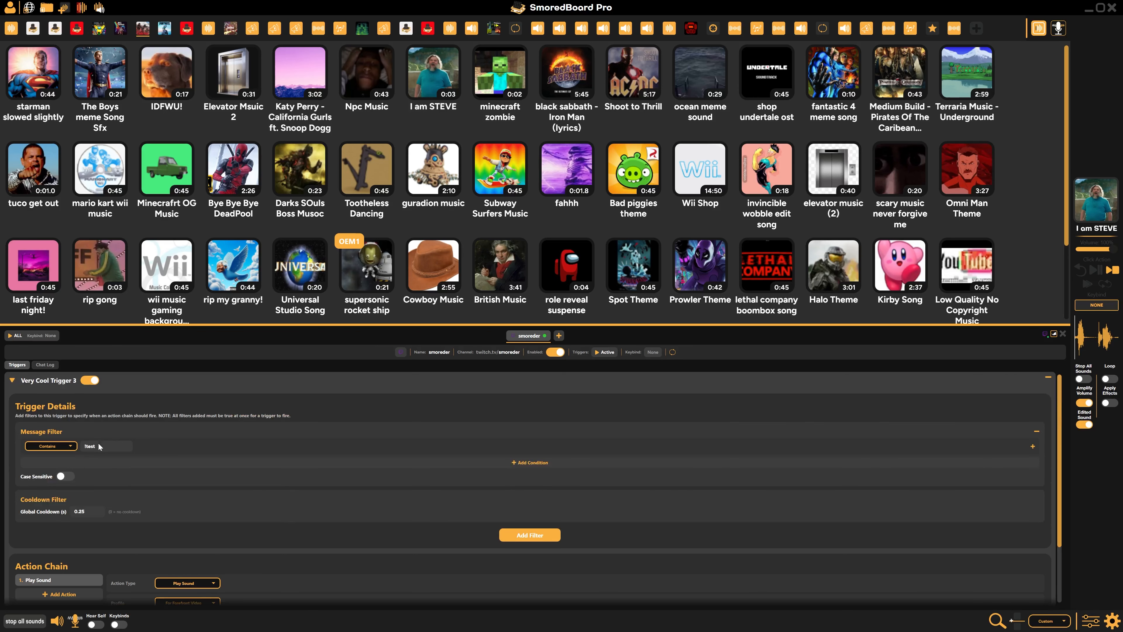
Set the sound of the trigger's Play Sound action to I am STEVE
scroll(191, 438, down, 3)
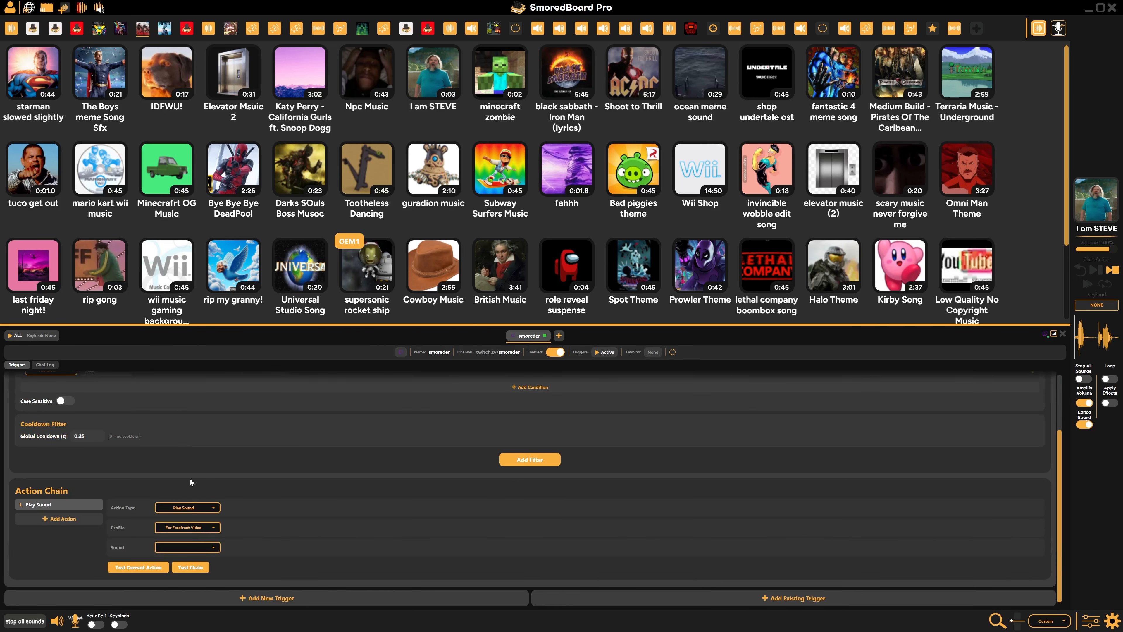
click(191, 548)
scroll(229, 419, up, 5)
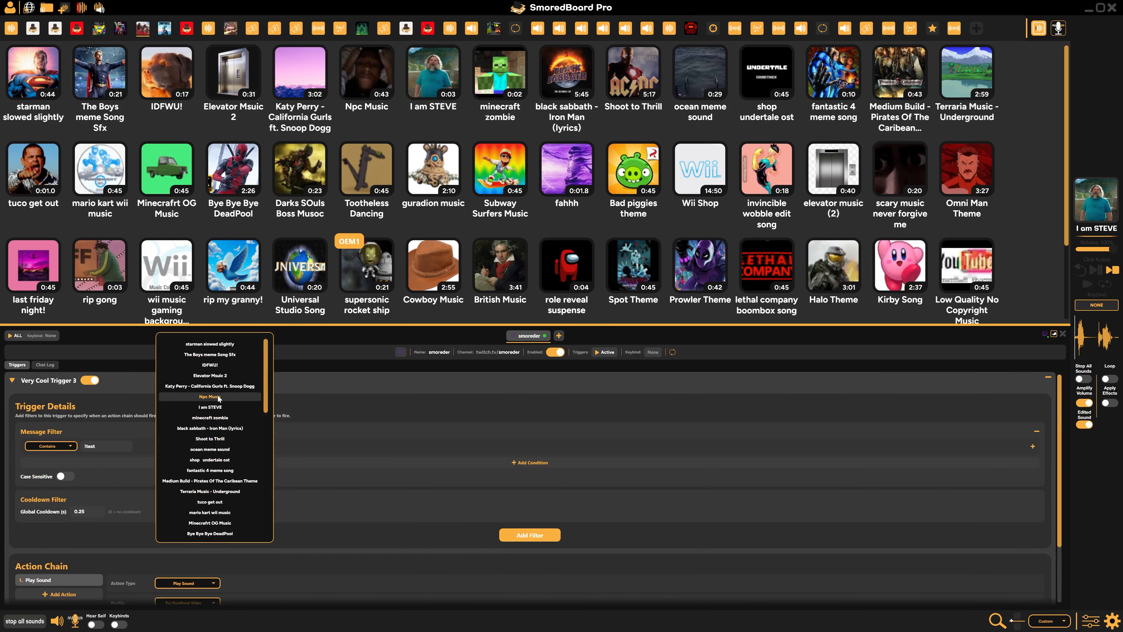
click(212, 407)
scroll(212, 406, down, 3)
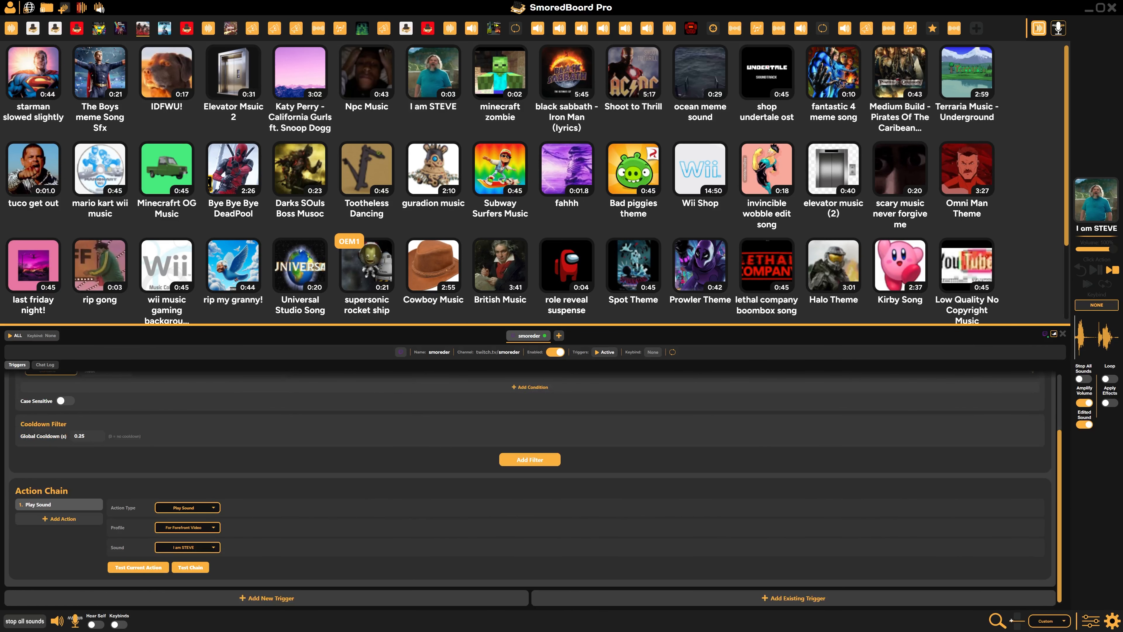
Send !test in the smoreder channel's Twitch chat to test the trigger, and return to SmoredBoard
key(alt+Tab)
text(!te)
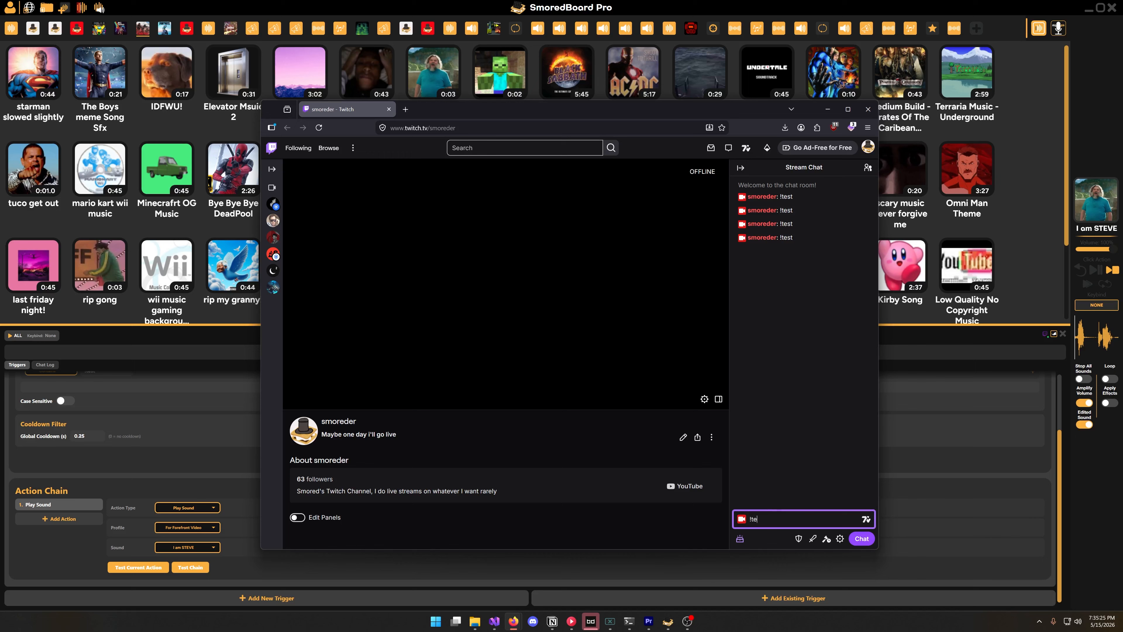
text(st)
key(Return)
key(alt+Tab)
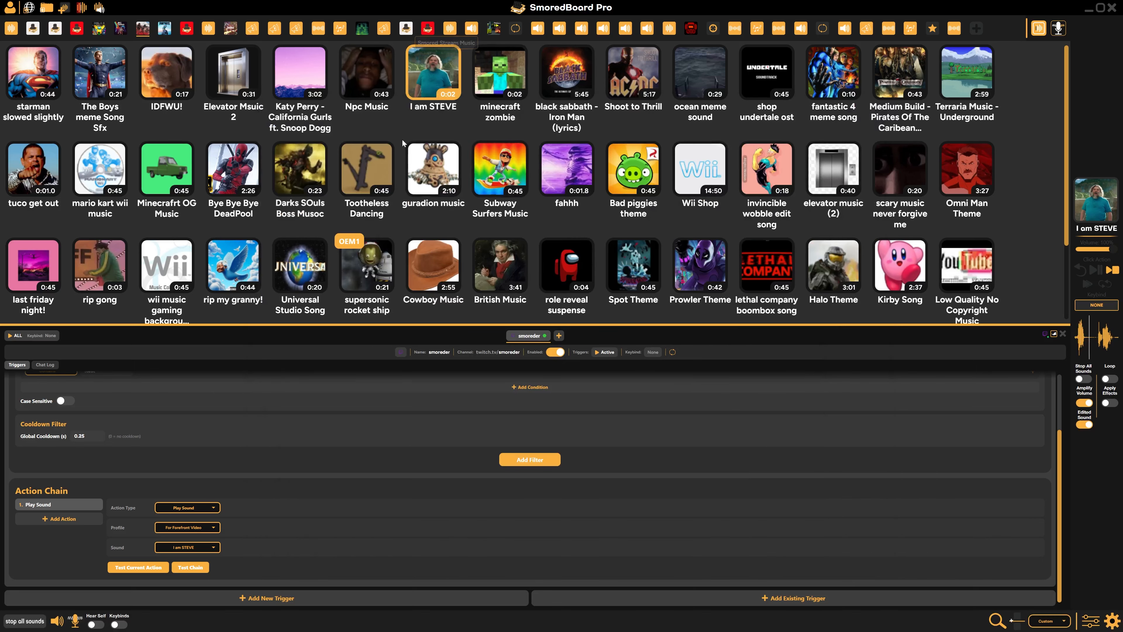
Add a second action to the trigger's action chain and set its type to Wait
click(59, 519)
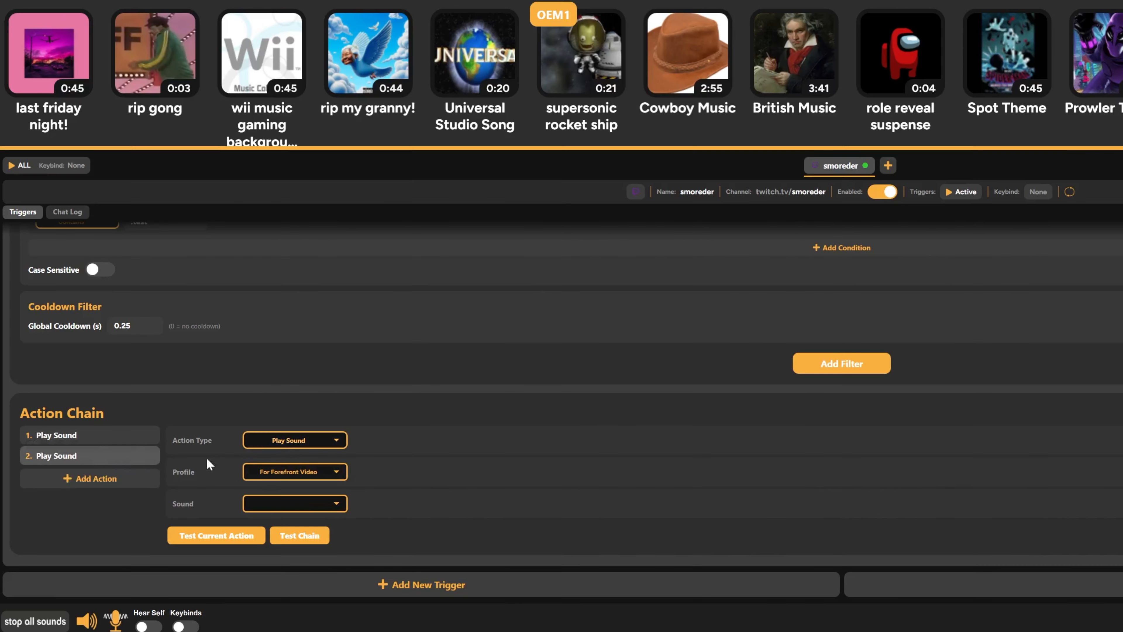
click(266, 444)
scroll(339, 381, down, 5)
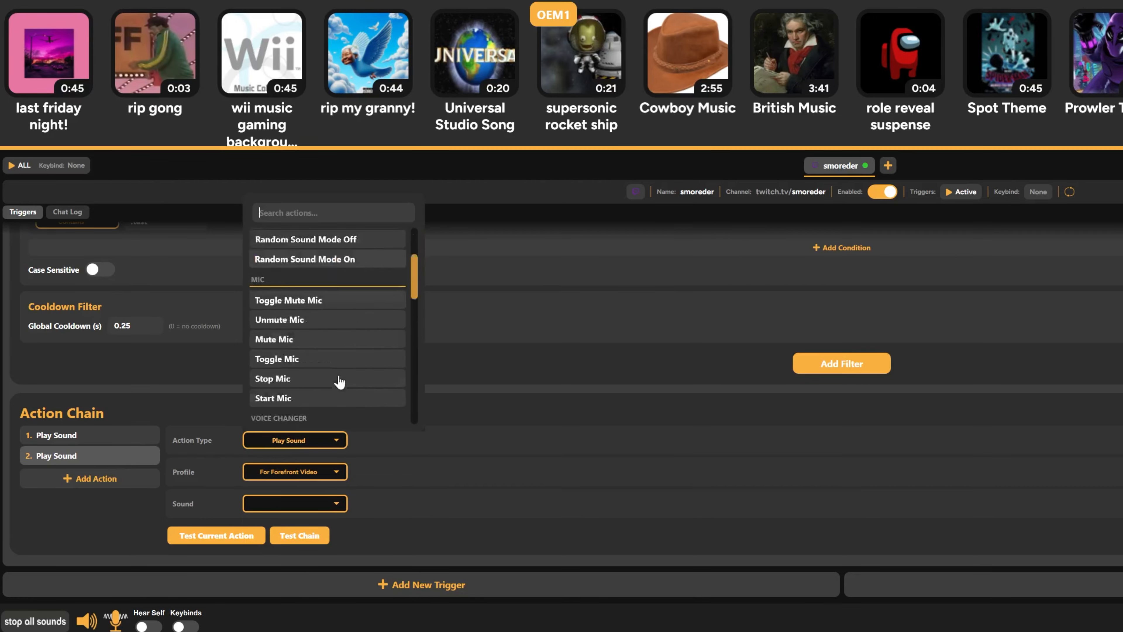
click(315, 398)
Add a third action to the chain, a Play Sound action that plays elevator music (2)
click(97, 510)
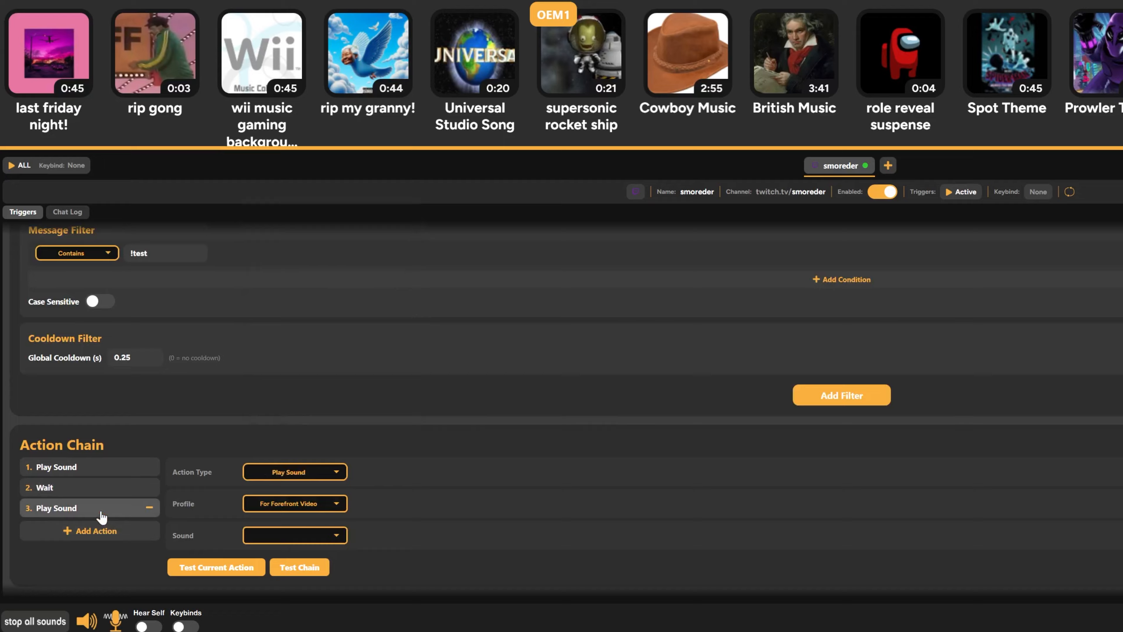
click(325, 502)
scroll(337, 425, down, 5)
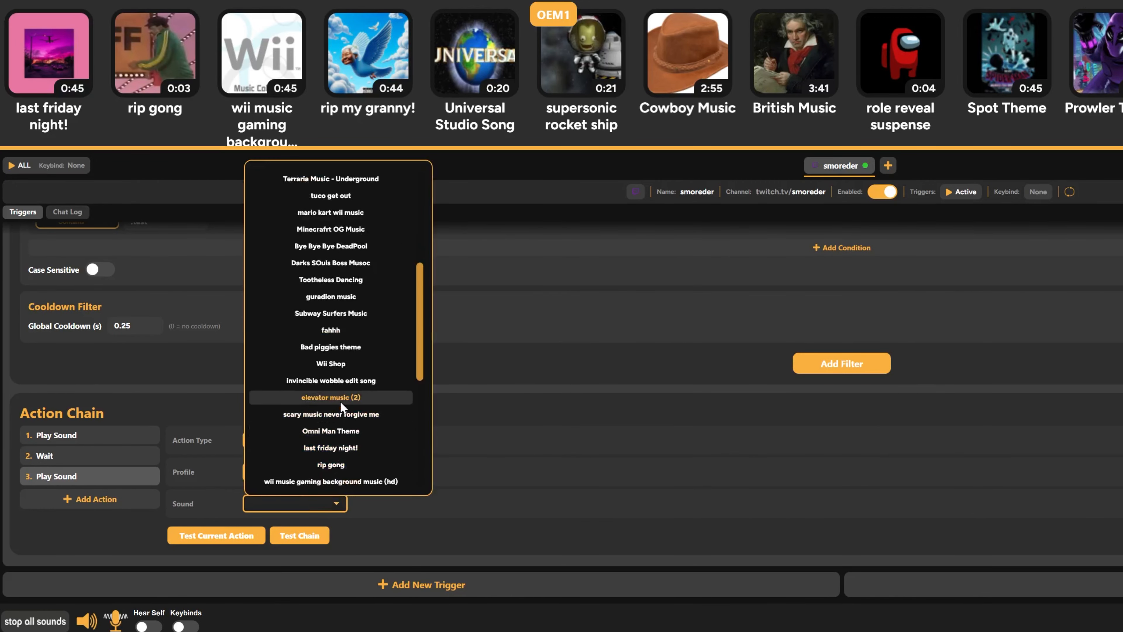
click(339, 401)
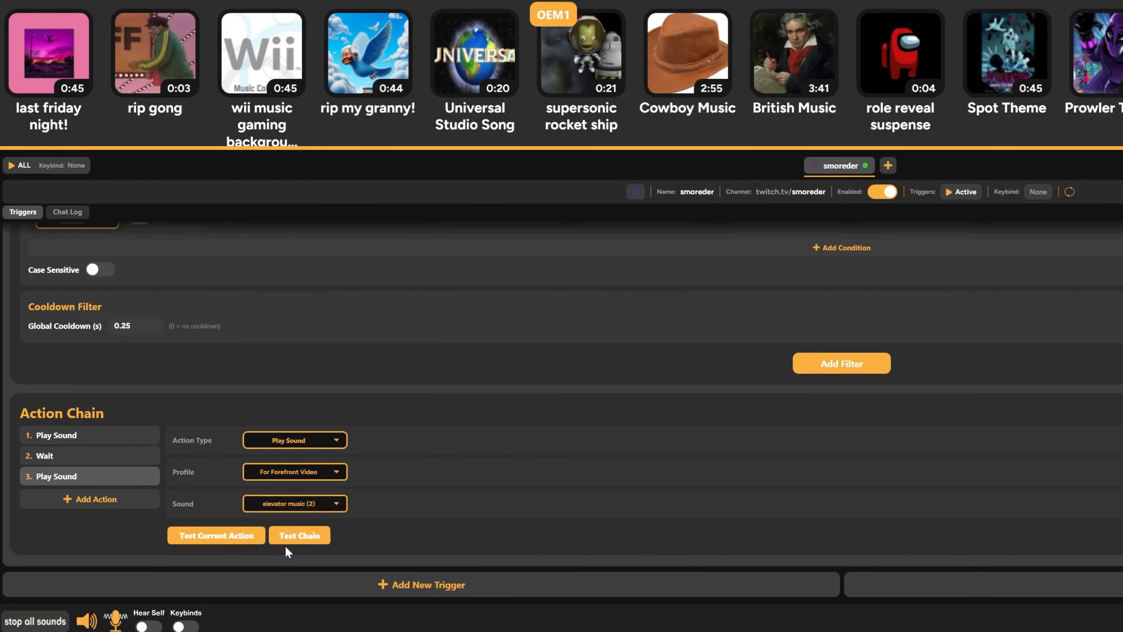
Test the trigger's whole action chain, and stop all sounds
scroll(361, 501, up, 3)
scroll(526, 361, down, 3)
click(308, 545)
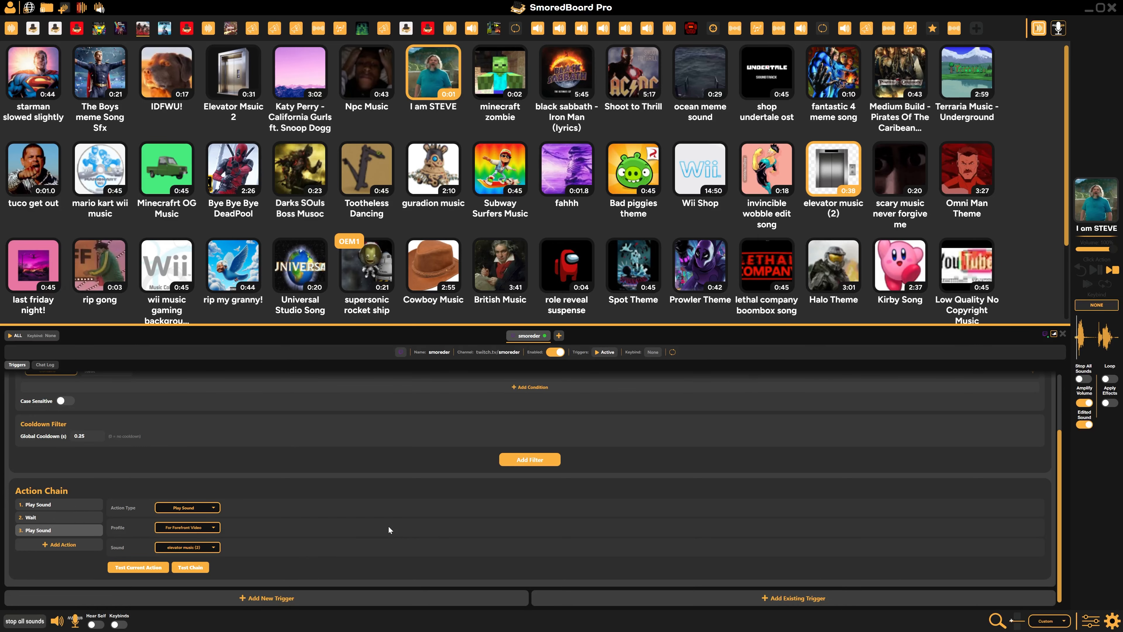
click(40, 623)
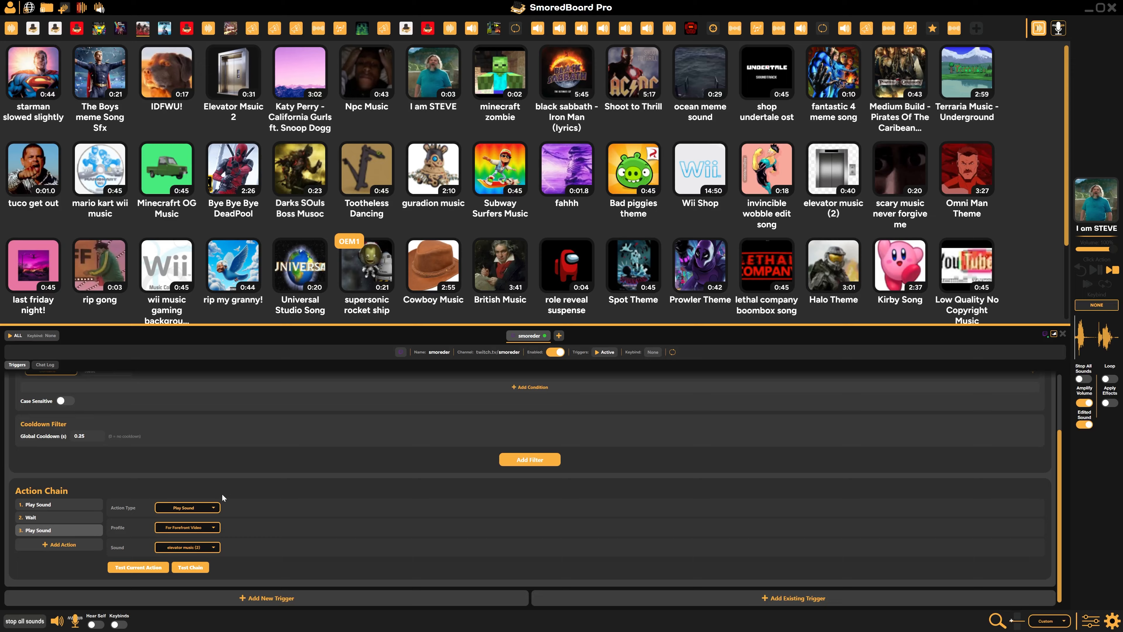
Assign the keybind G+H to the smoreder stream's triggers, and try it with keybinds enabled
scroll(177, 478, up, 2)
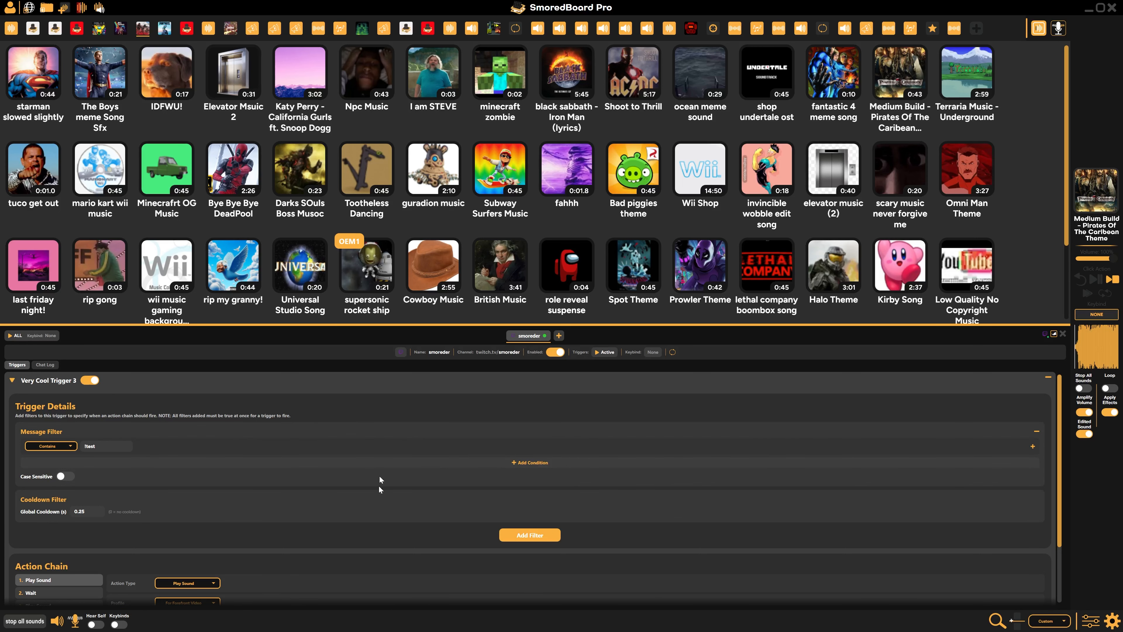
scroll(379, 488, down, 2)
scroll(191, 490, up, 2)
click(652, 353)
key(g+h)
click(117, 624)
key(g+h)
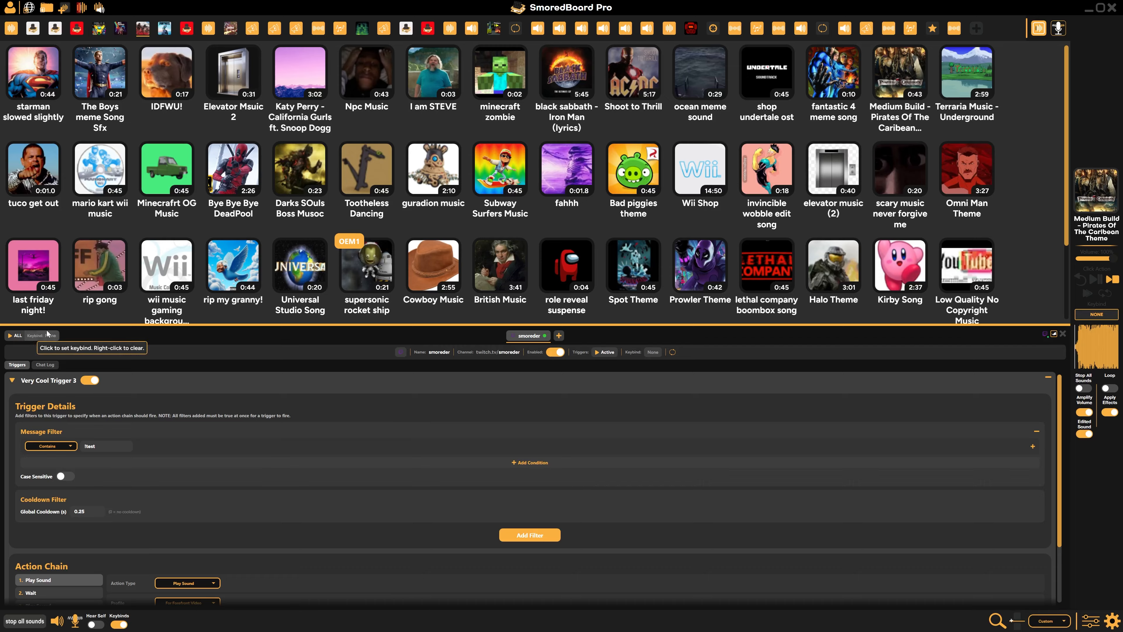
Pause the triggers of all streams at once, and reactivate them
click(14, 341)
click(14, 342)
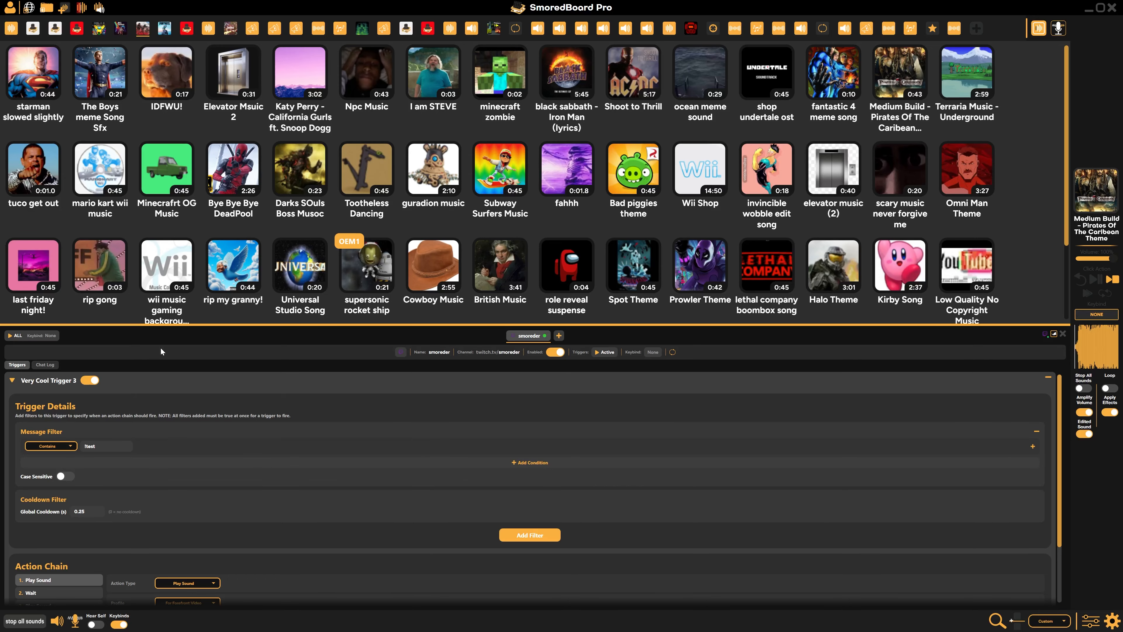
scroll(290, 493, down, 3)
scroll(294, 498, up, 3)
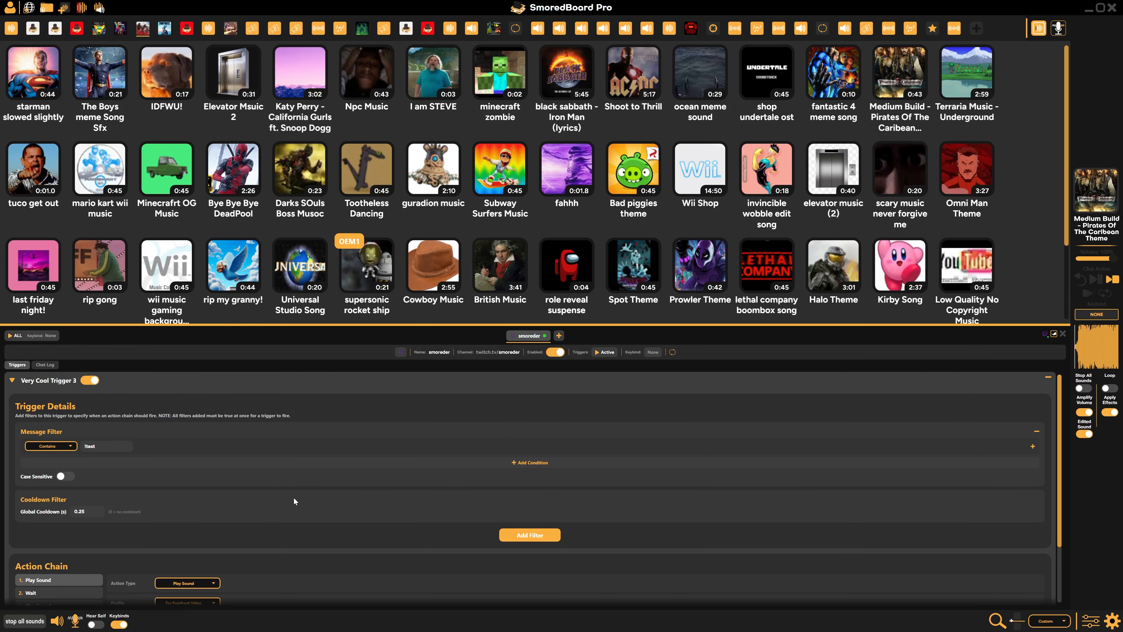